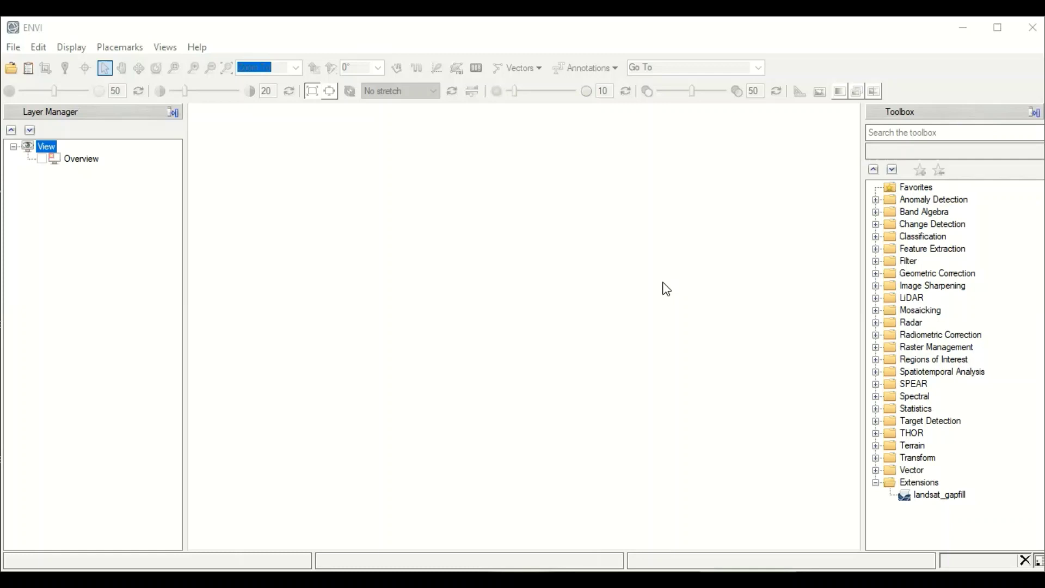
Start opening image files and browse to the Long essay data folder on the Desktop.
{"action": "left_click", "coordinate": [11, 68]}
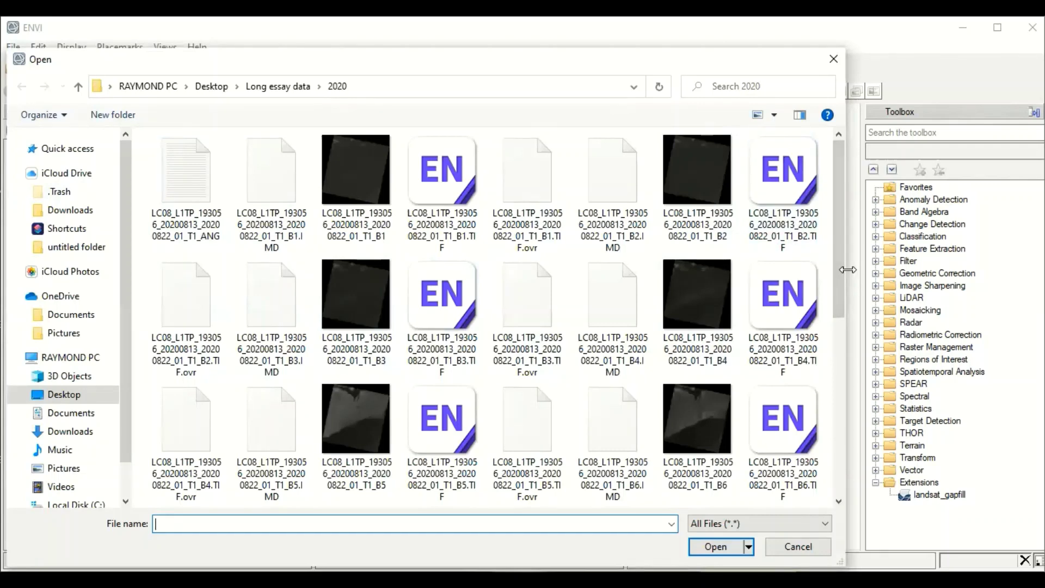
{"action": "left_click_drag", "start_coordinate": [848, 270], "coordinate": [1040, 269]}
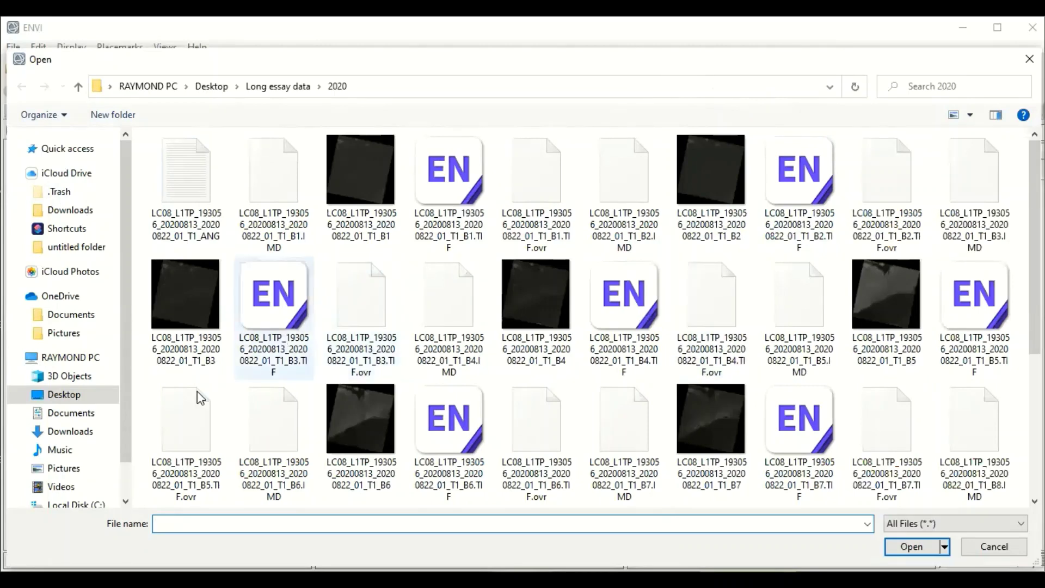
{"action": "left_click", "coordinate": [64, 395]}
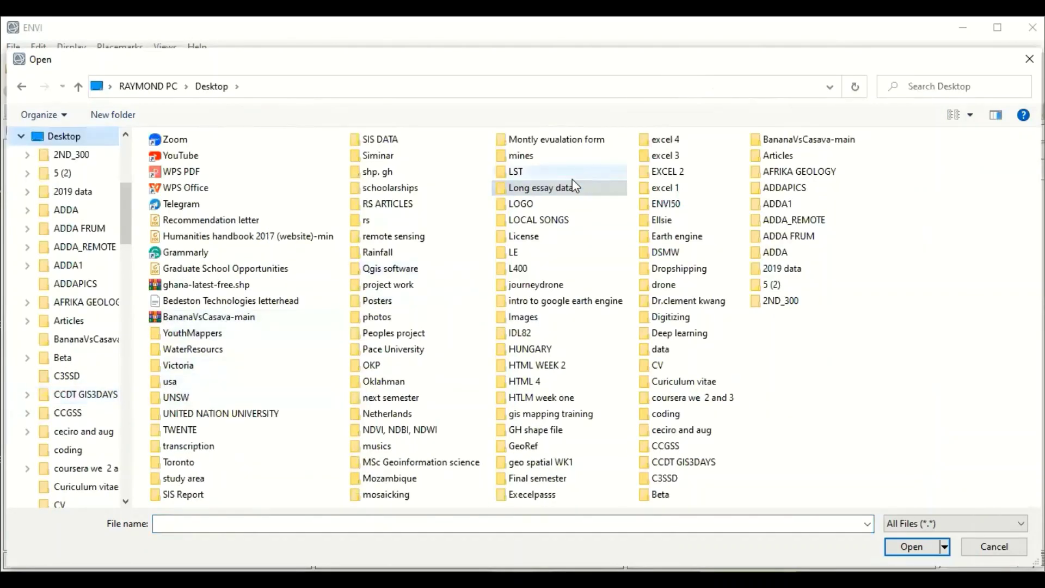
{"action": "double_click", "coordinate": [572, 188]}
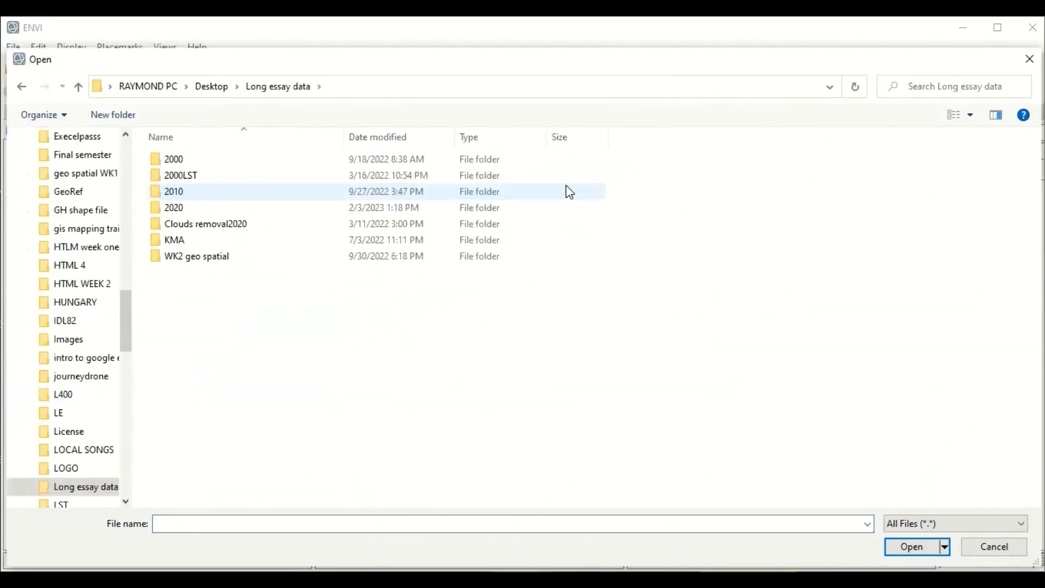
Look through the Landsat files in the 2000 and 2020 folders, returning to the Long essay data folder.
{"action": "double_click", "coordinate": [175, 159]}
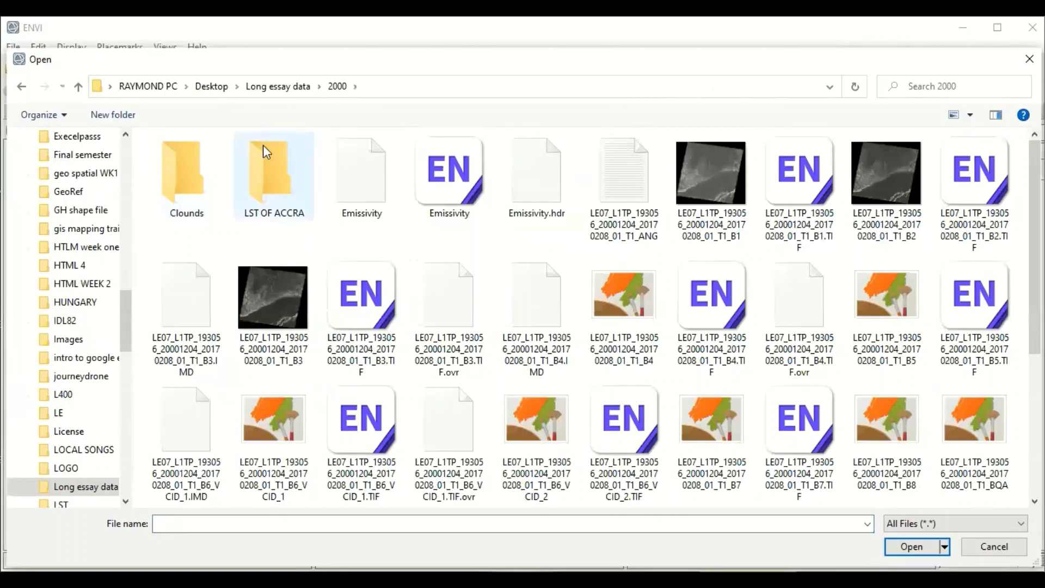
{"action": "left_click", "coordinate": [20, 87]}
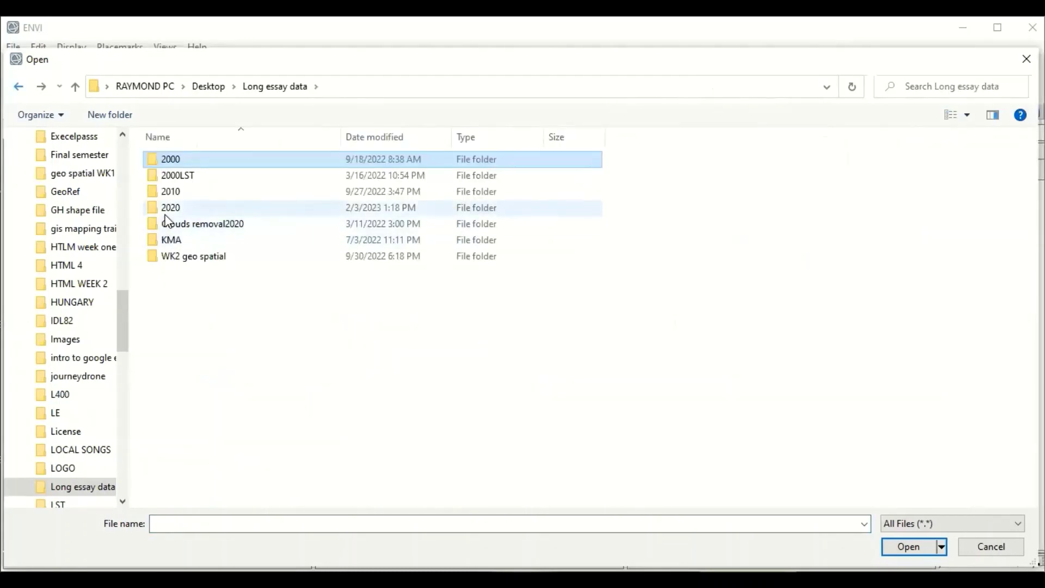
{"action": "left_click", "coordinate": [166, 214]}
{"action": "double_click", "coordinate": [166, 214]}
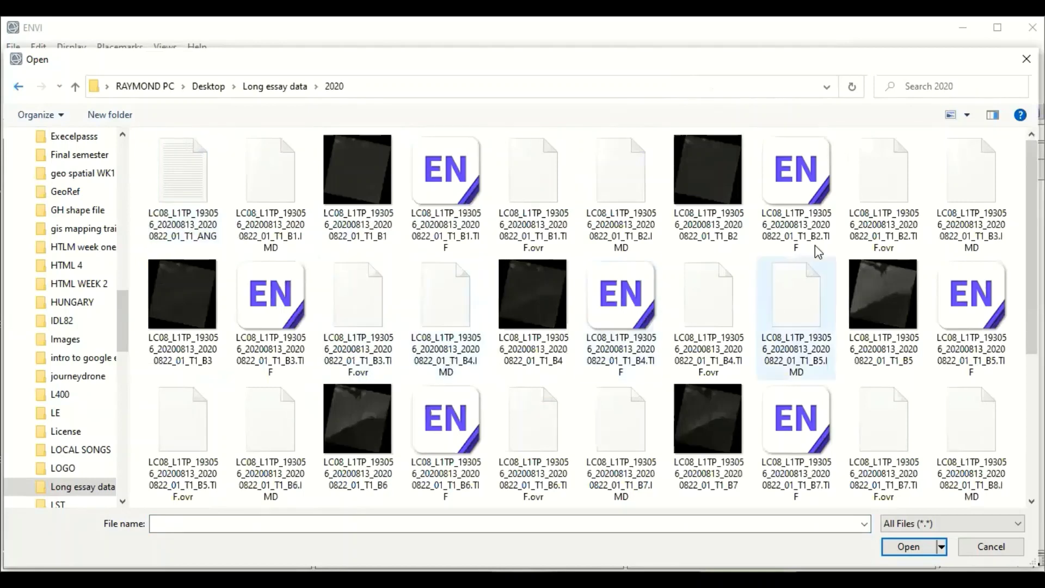
{"action": "left_click_drag", "start_coordinate": [1024, 298], "coordinate": [1024, 456]}
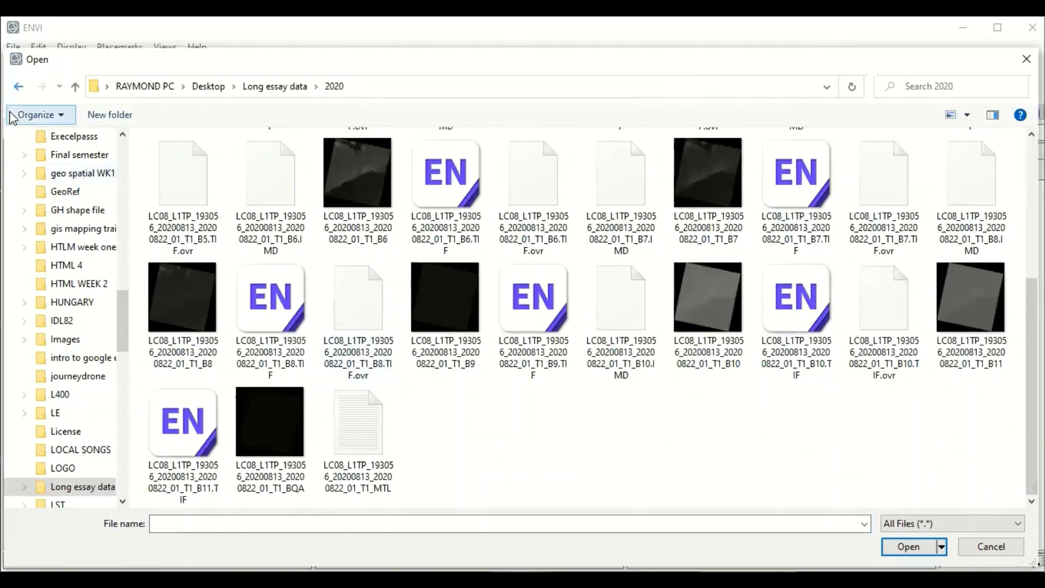
{"action": "left_click", "coordinate": [19, 87]}
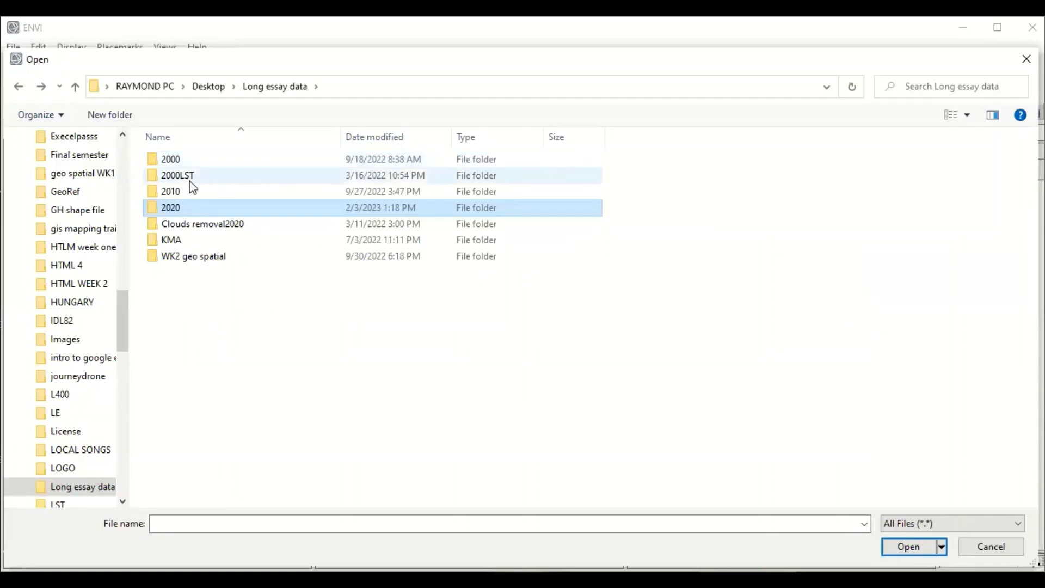
Examine the 2010 folder's files and the extraction options for its LE07 tar archive, then return to the parent folder.
{"action": "double_click", "coordinate": [191, 194]}
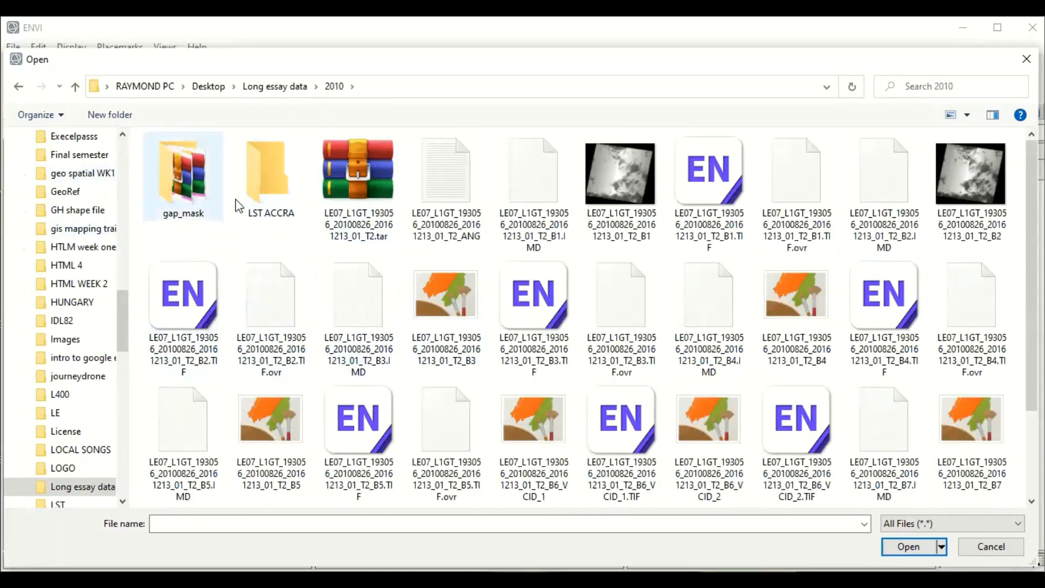
{"action": "left_click", "coordinate": [361, 171]}
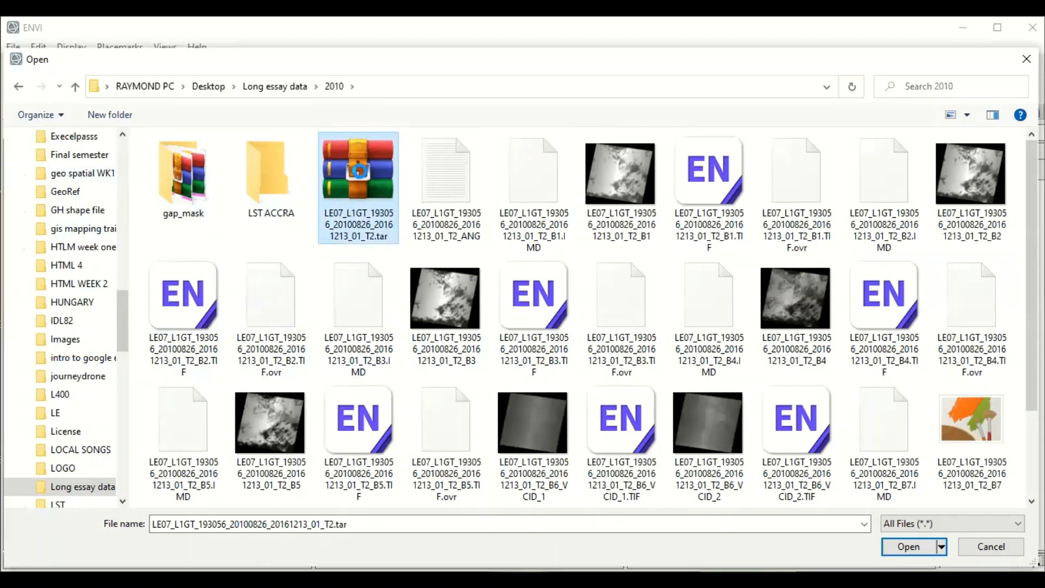
{"action": "right_click", "coordinate": [360, 171]}
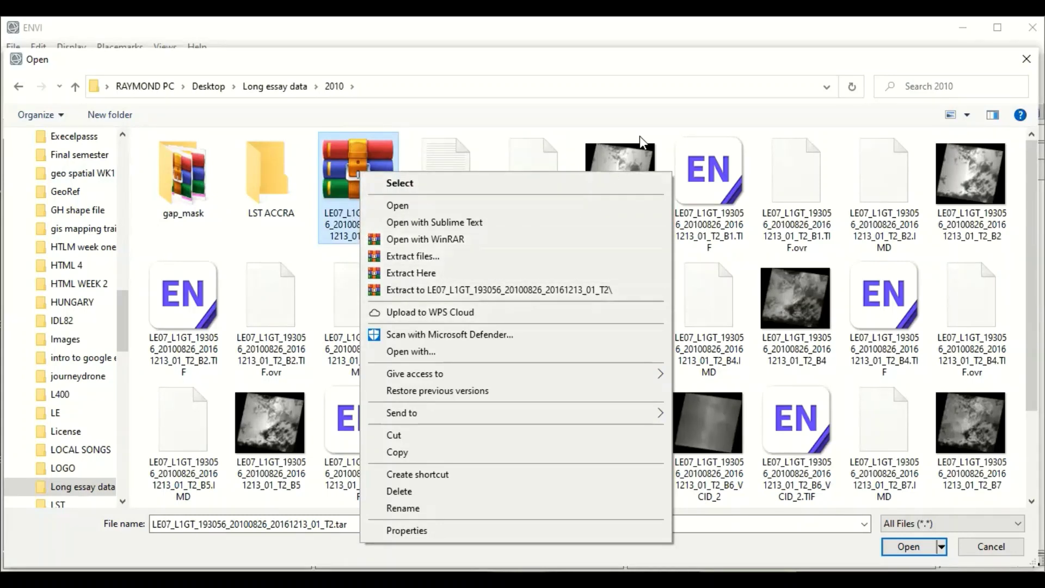
{"action": "left_click", "coordinate": [691, 85]}
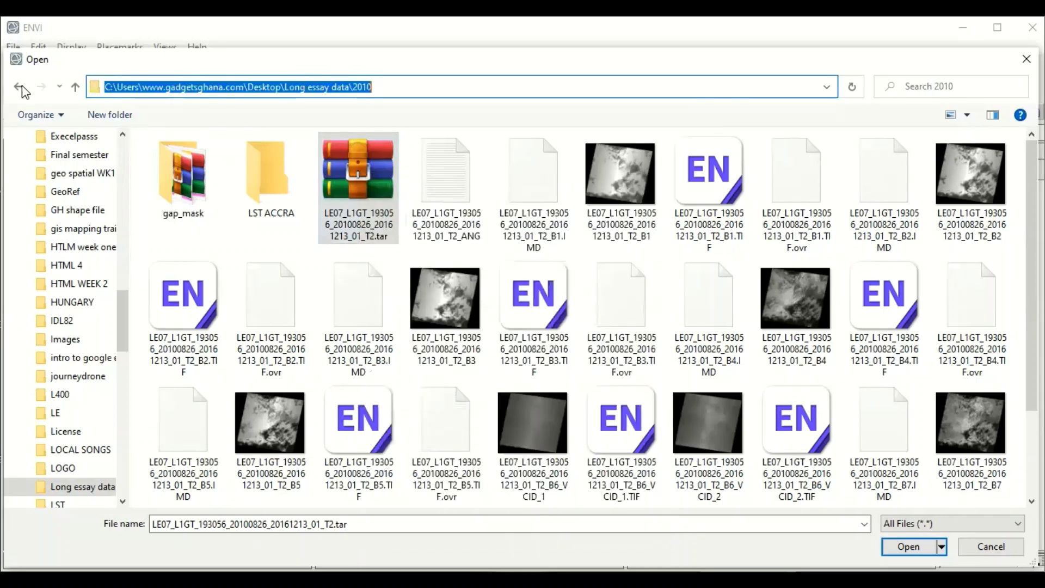
{"action": "left_click", "coordinate": [19, 88]}
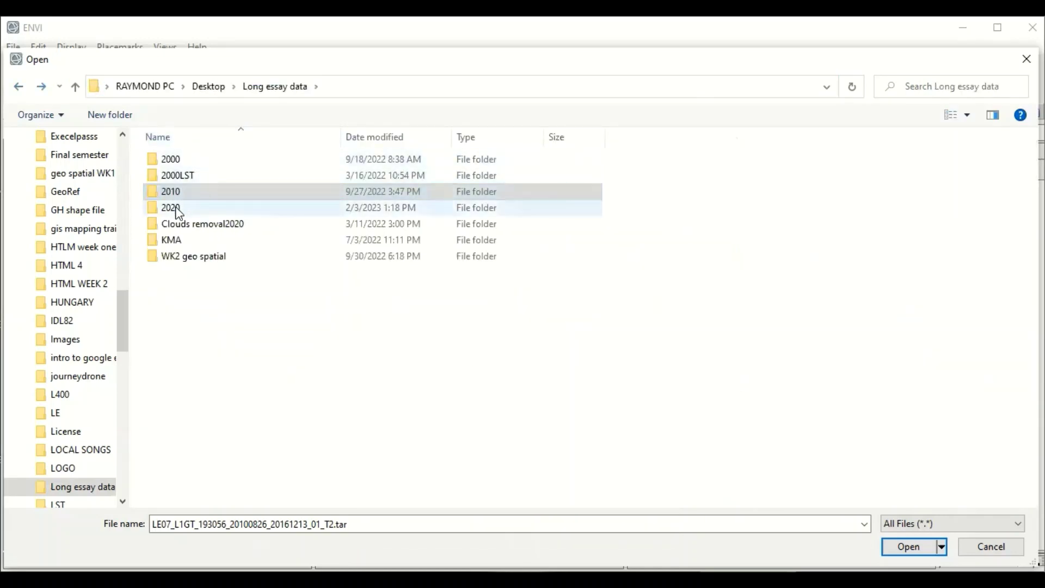
Load the 2000 folder's LE07 Landsat images for bands B1 to B5, B6_VCID_1, B7 and B8.
{"action": "double_click", "coordinate": [173, 163]}
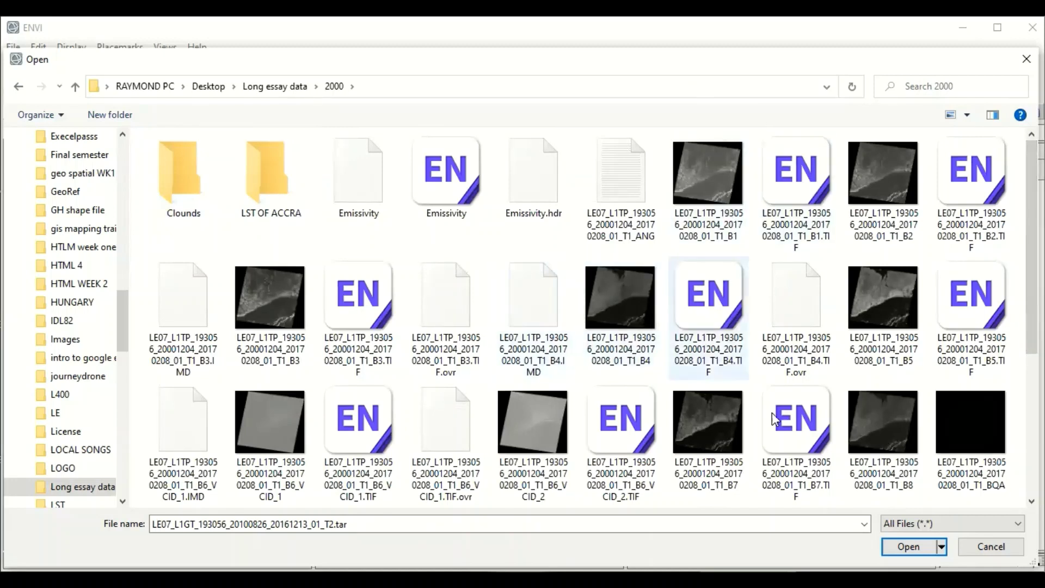
{"action": "left_click", "coordinate": [697, 204]}
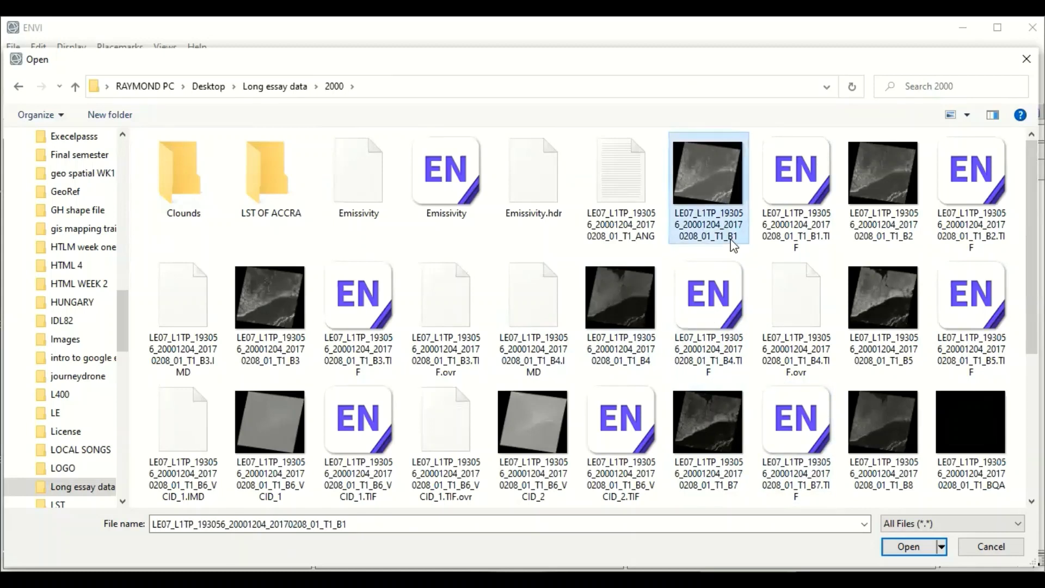
{"action": "left_click", "coordinate": [889, 186], "text": "ctrl"}
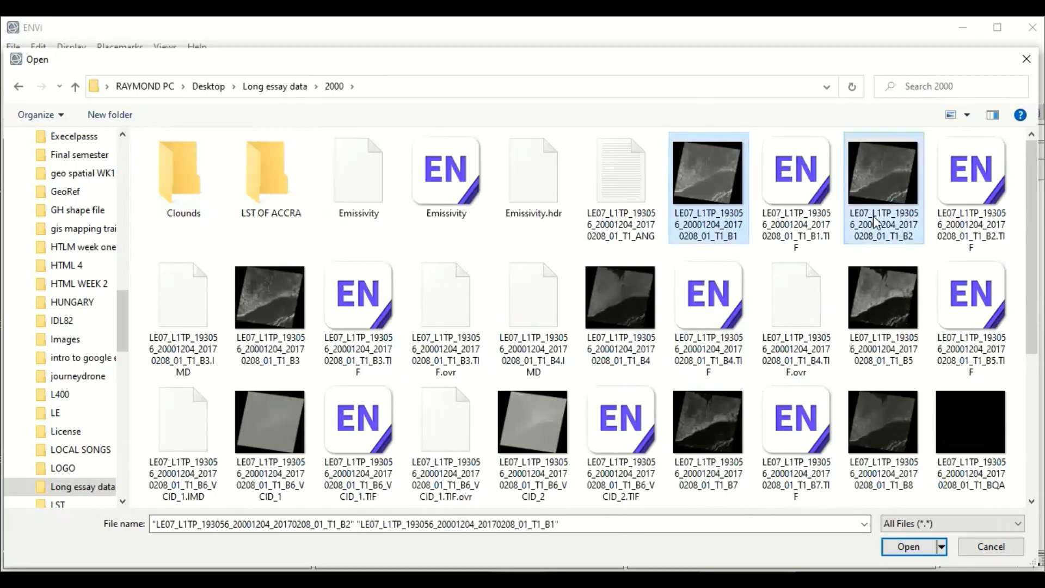
{"action": "left_click", "coordinate": [275, 332], "text": "ctrl"}
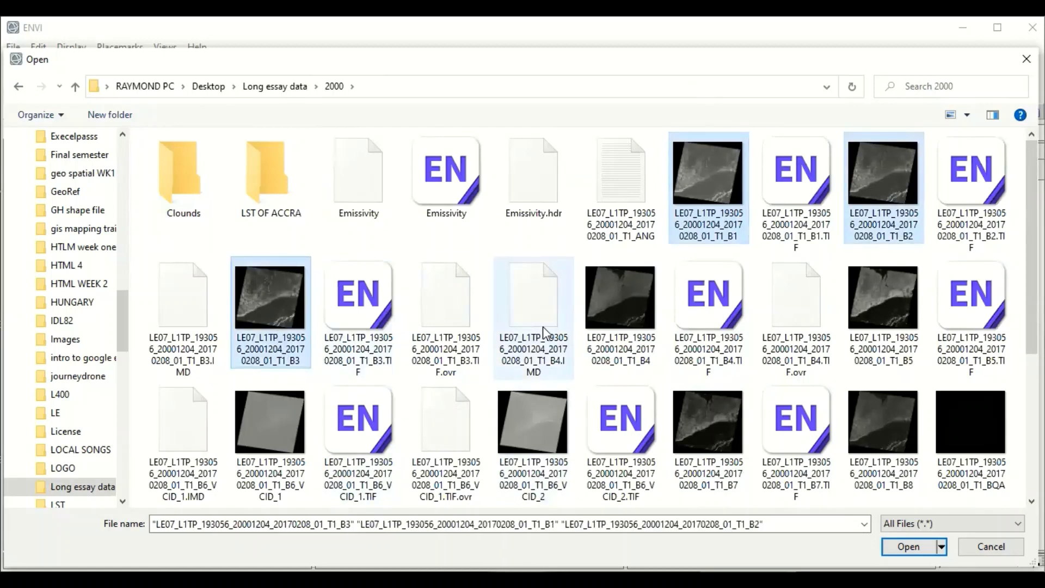
{"action": "left_click", "coordinate": [608, 326], "text": "ctrl"}
{"action": "left_click", "coordinate": [882, 305], "text": "ctrl"}
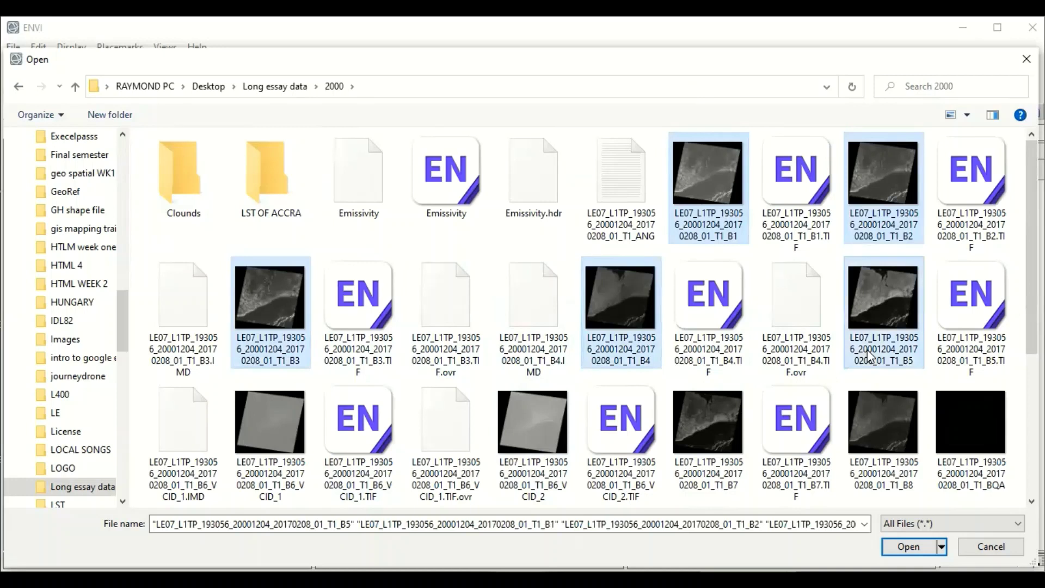
{"action": "left_click", "coordinate": [251, 436], "text": "ctrl"}
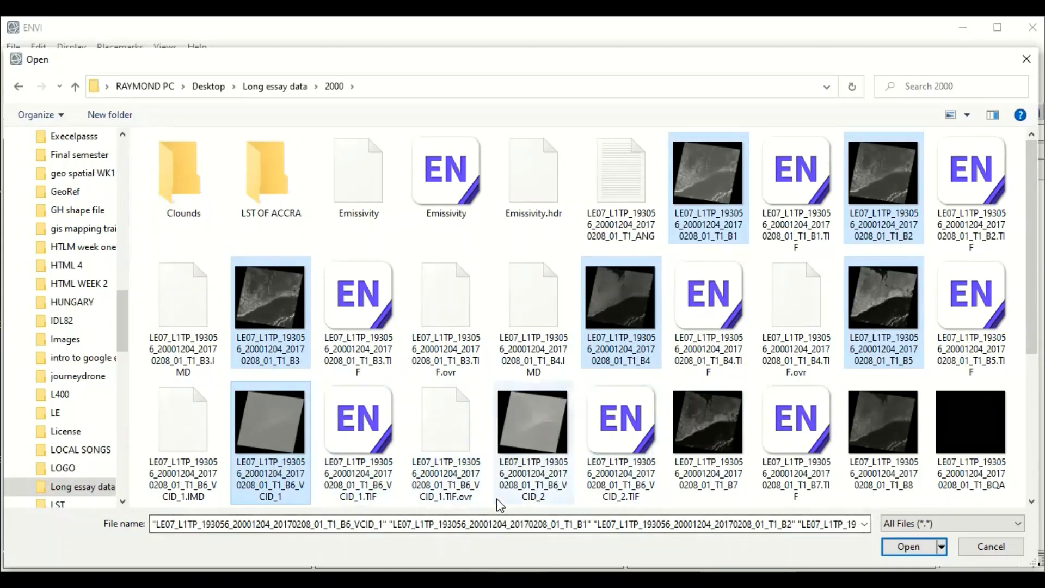
{"action": "left_click", "coordinate": [720, 447], "text": "ctrl"}
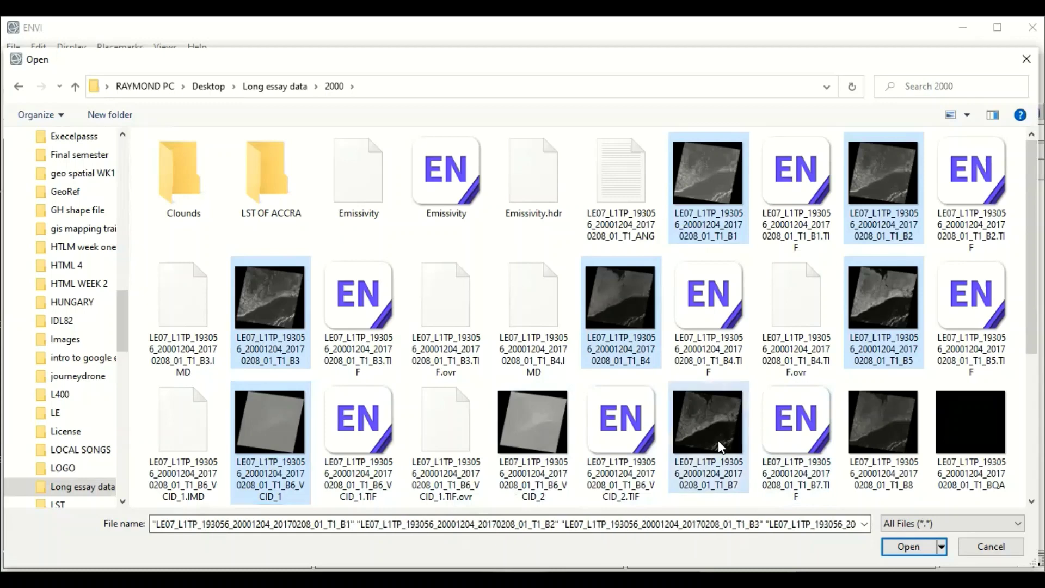
{"action": "left_click", "coordinate": [898, 444], "text": "ctrl"}
{"action": "left_click", "coordinate": [908, 547]}
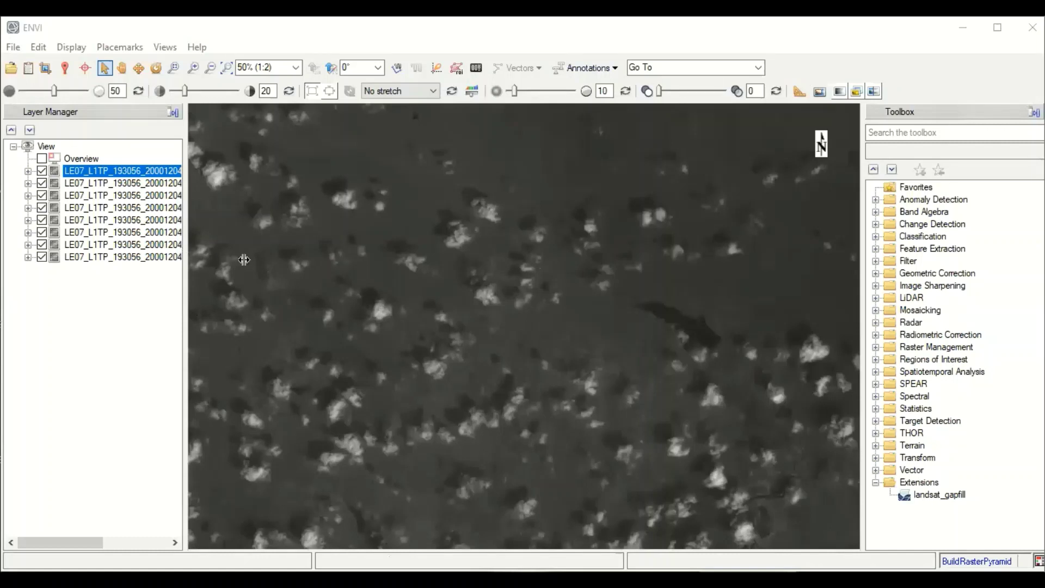
Fit the whole Landsat scene in the view and check the full band names of the loaded layers.
{"action": "left_click", "coordinate": [222, 73]}
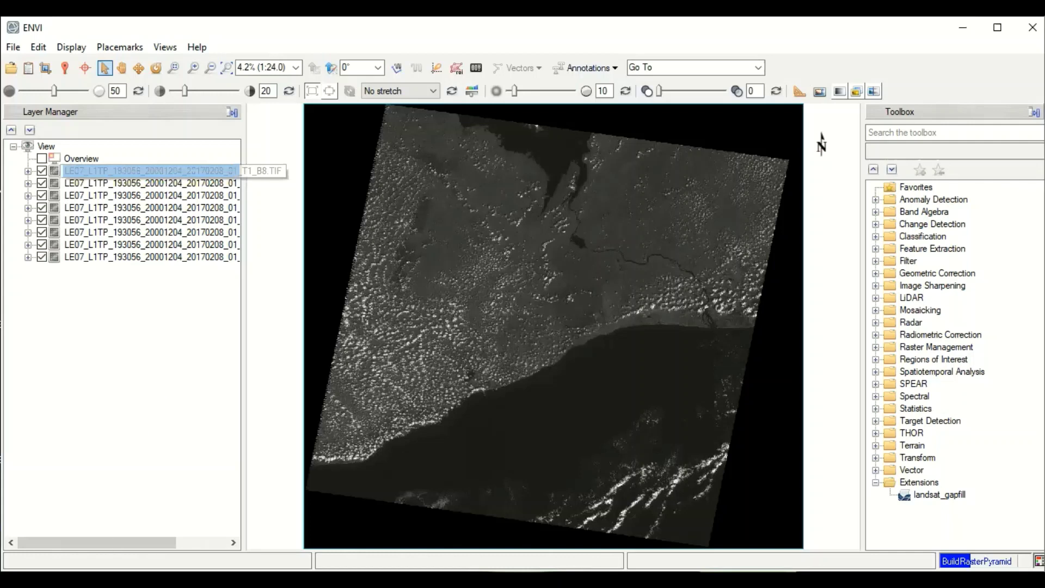
{"action": "left_click", "coordinate": [201, 543]}
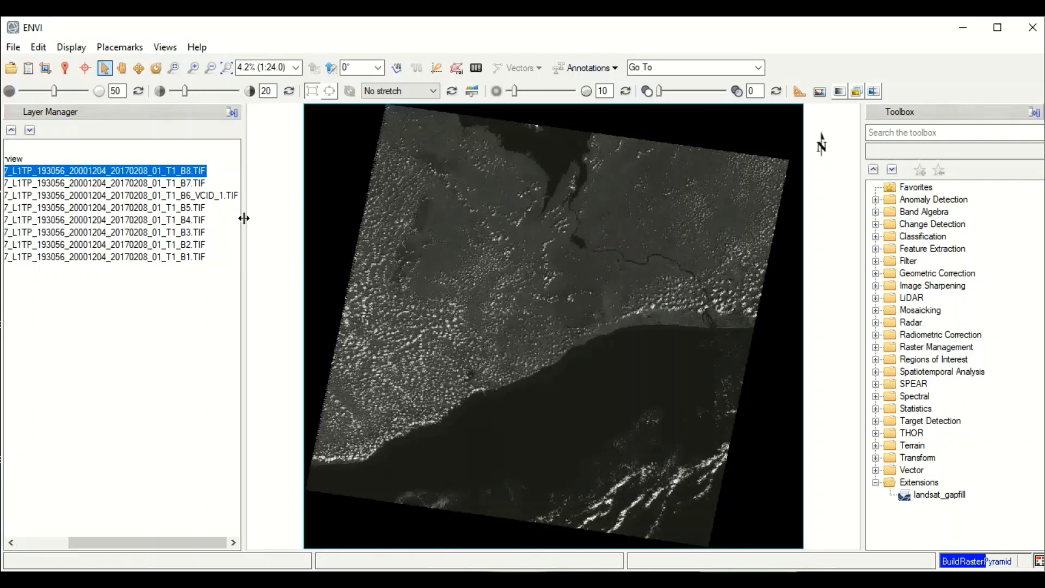
{"action": "left_click_drag", "start_coordinate": [228, 217], "coordinate": [181, 227]}
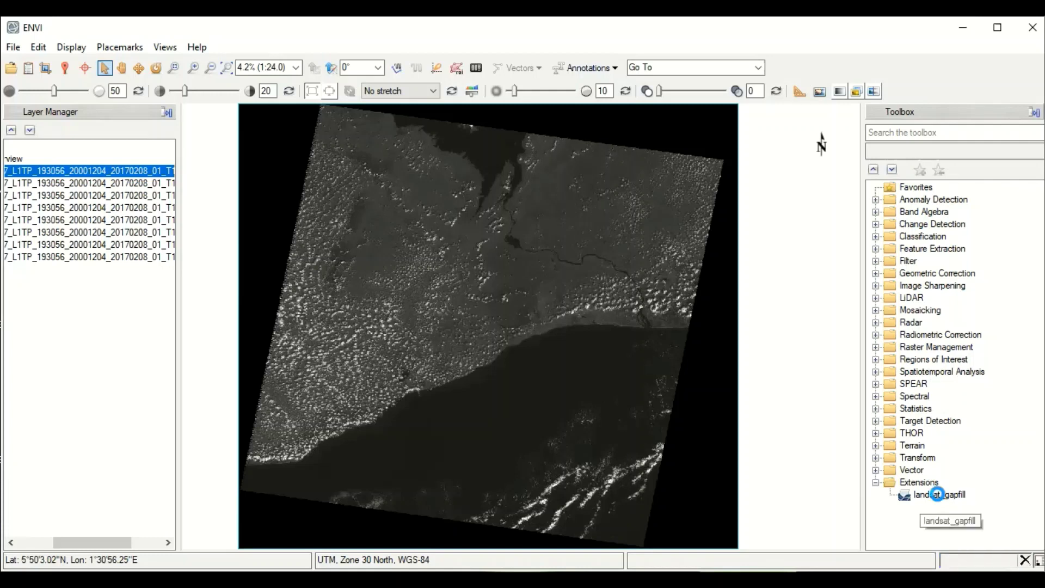
Set up the landsat_gapfill extension with single file gap fill (triangulation) and the output filename Gapfill.
{"action": "double_click", "coordinate": [938, 495]}
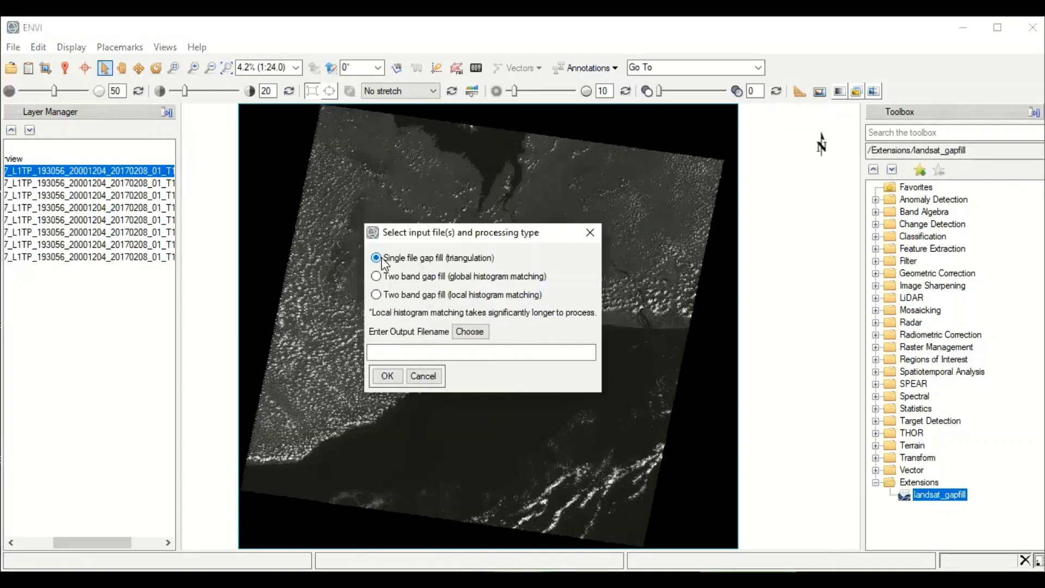
{"action": "left_click", "coordinate": [472, 331]}
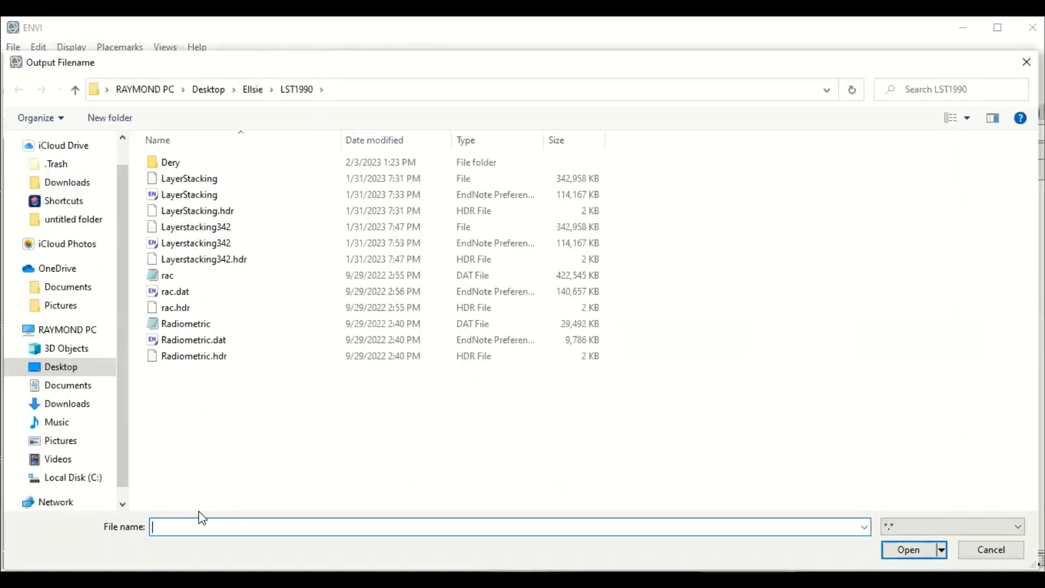
{"action": "type", "text": "Gapfill"}
{"action": "key", "text": "Return"}
{"action": "left_click", "coordinate": [385, 376]}
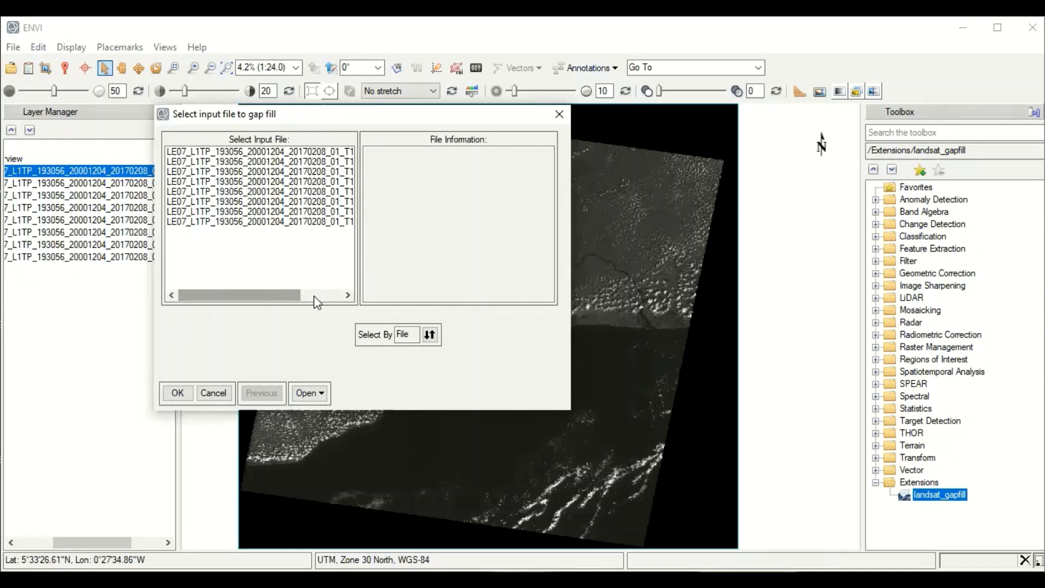
Choose the B1.TIF band as the input file, run the gap fill, and check the result in the layer list.
{"action": "left_click", "coordinate": [314, 295]}
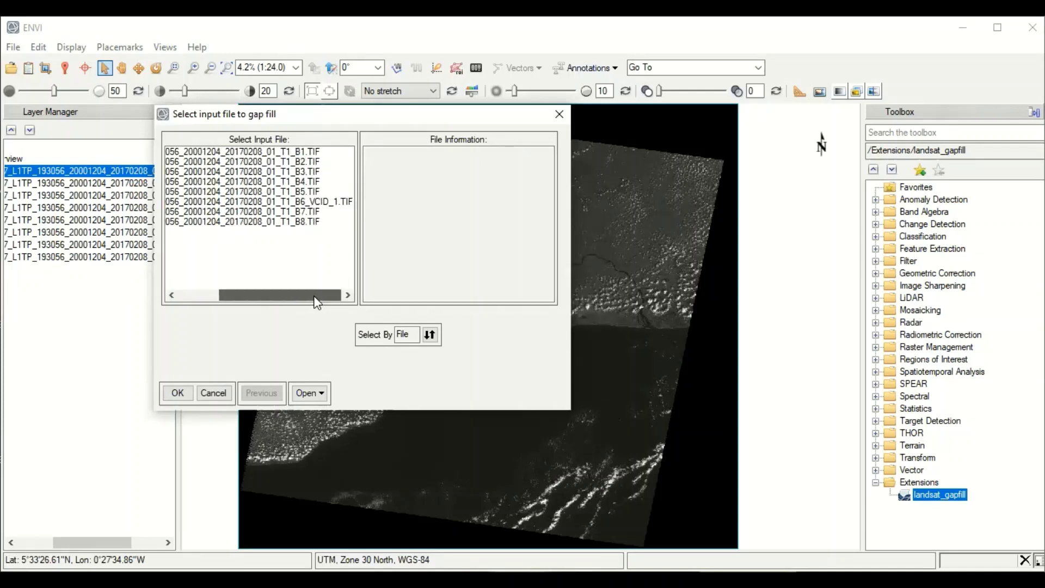
{"action": "left_click", "coordinate": [316, 301]}
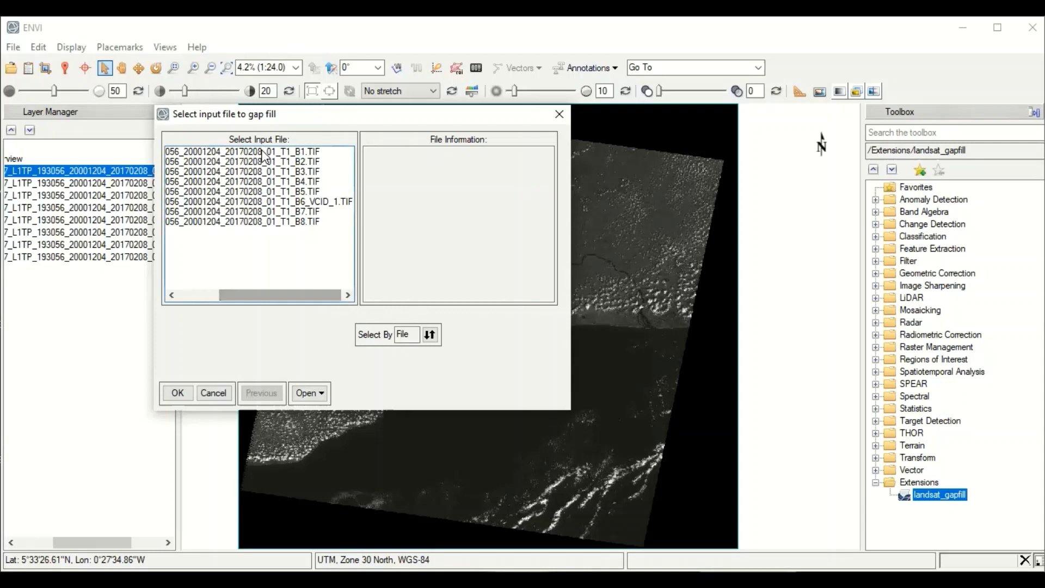
{"action": "left_click", "coordinate": [183, 396]}
{"action": "left_click", "coordinate": [182, 397]}
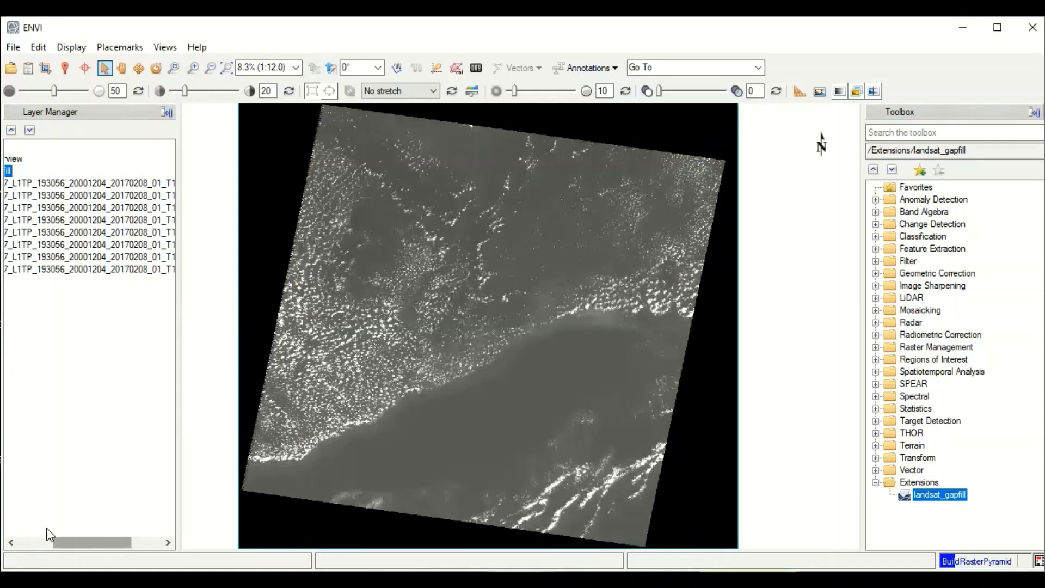
{"action": "left_click", "coordinate": [179, 459]}
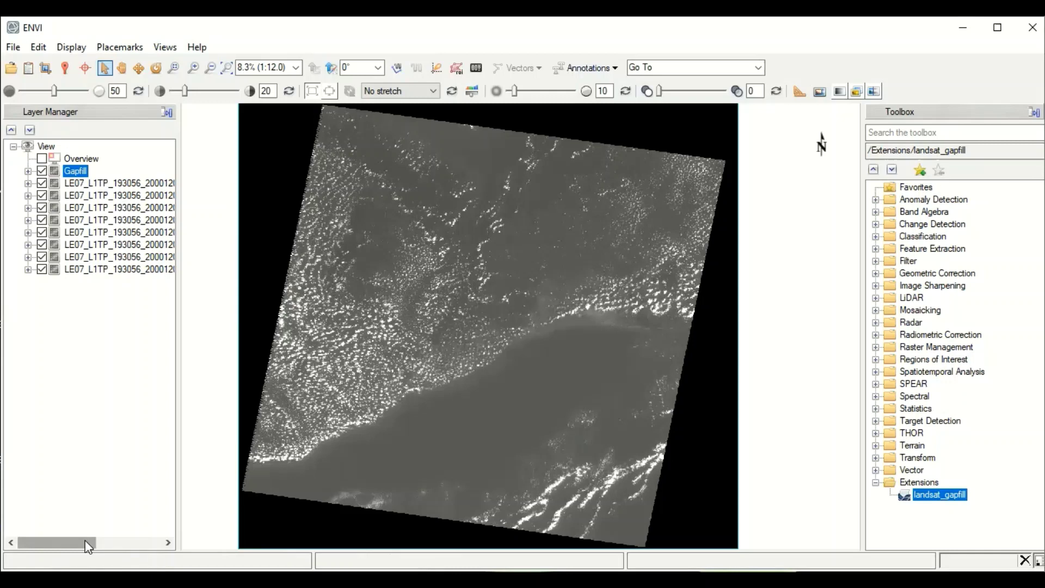
Apply a Linear 5% stretch to the topmost Landsat band layer.
{"action": "left_click", "coordinate": [928, 133]}
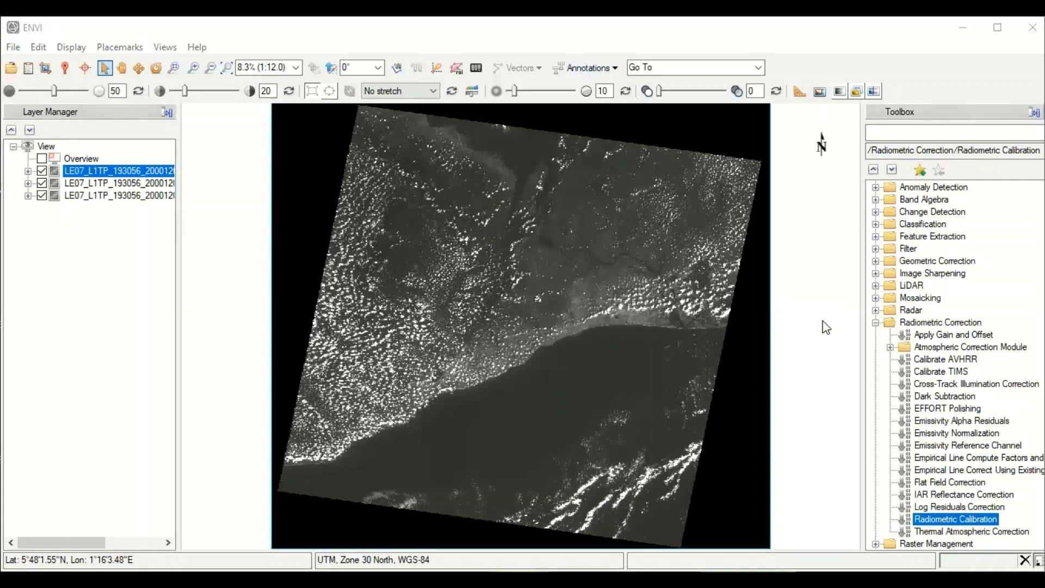
{"action": "left_click", "coordinate": [432, 93]}
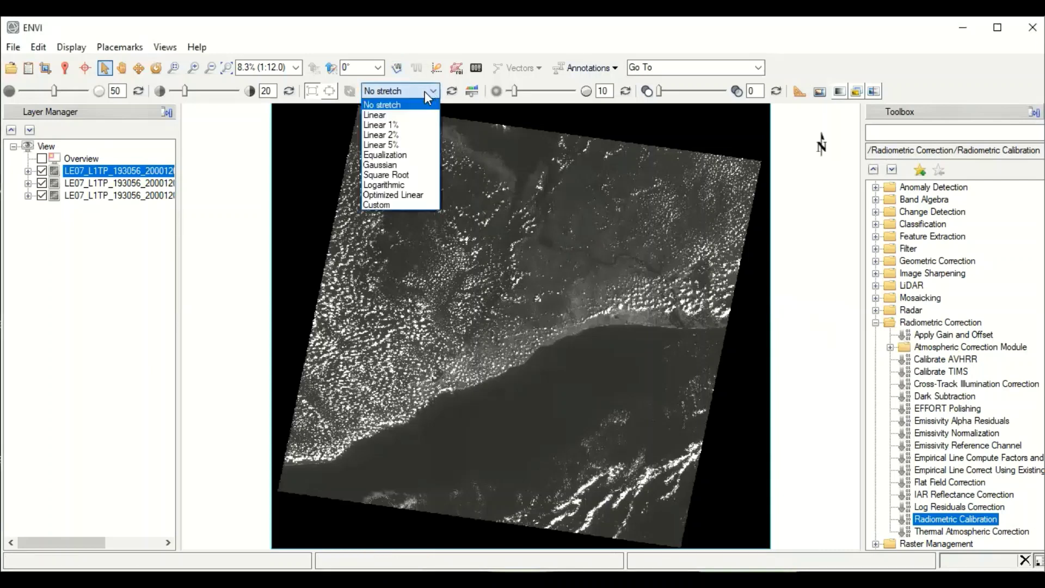
{"action": "left_click", "coordinate": [405, 145]}
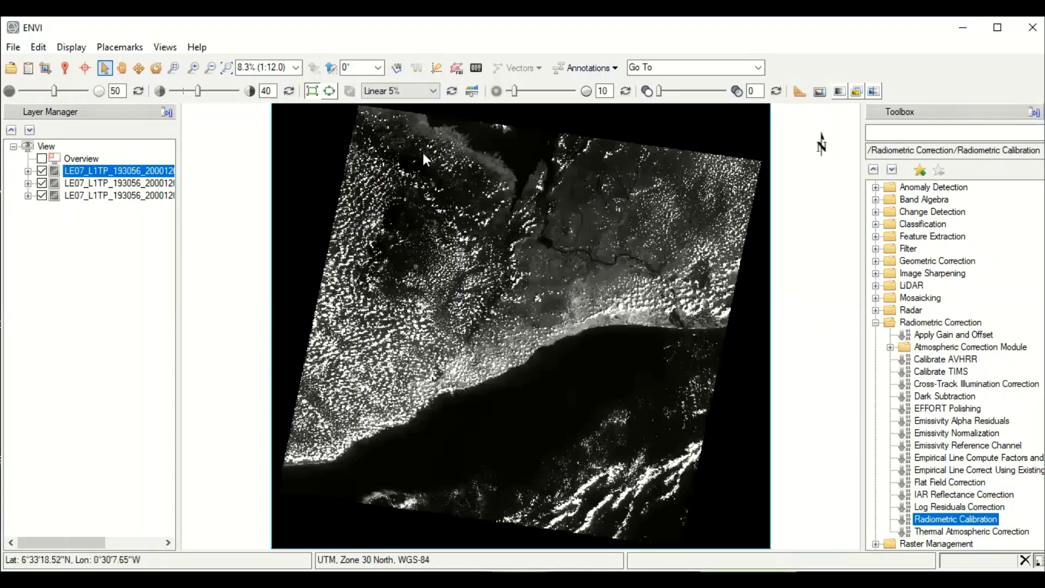
Try a Linear 2% stretch on the topmost Landsat band layer, and return it to Linear 5%.
{"action": "left_click", "coordinate": [434, 92]}
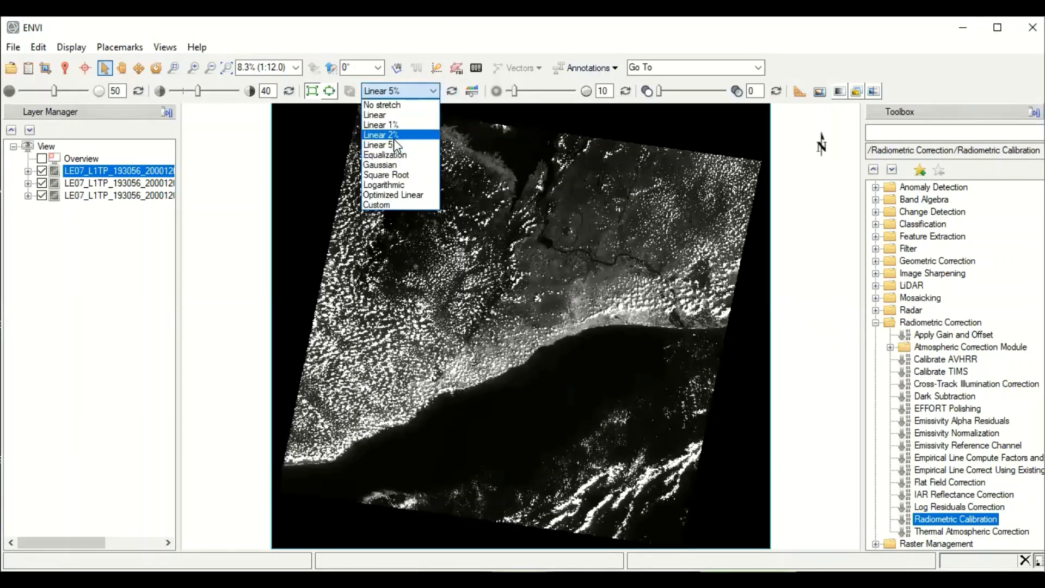
{"action": "left_click", "coordinate": [395, 137]}
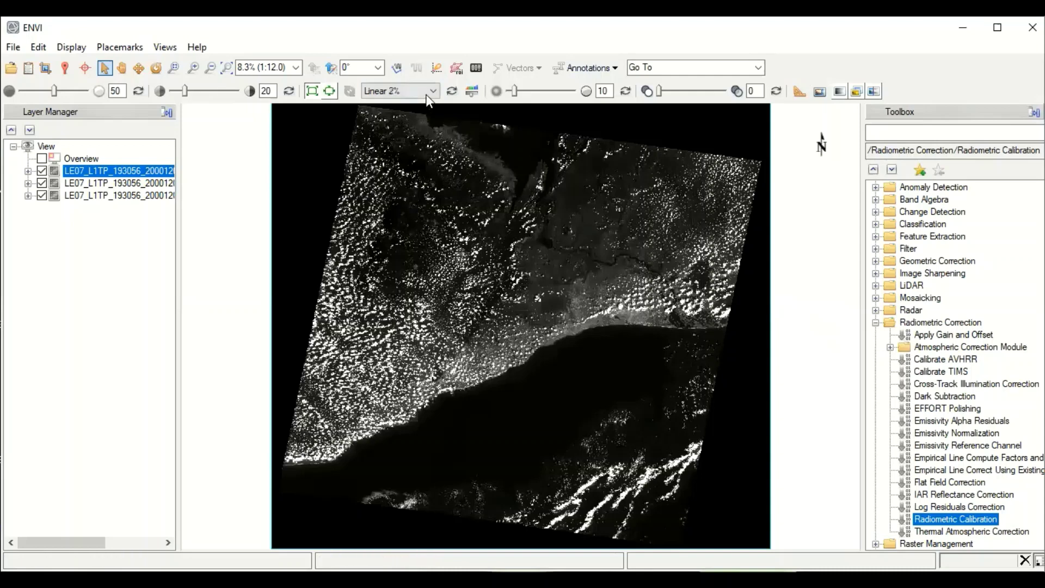
{"action": "left_click", "coordinate": [428, 92]}
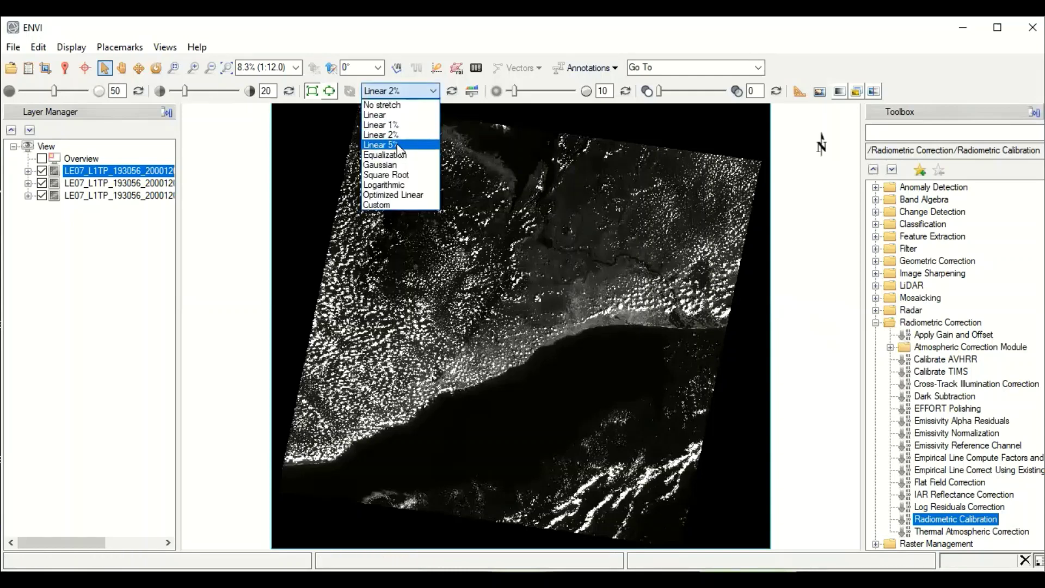
{"action": "left_click", "coordinate": [398, 144]}
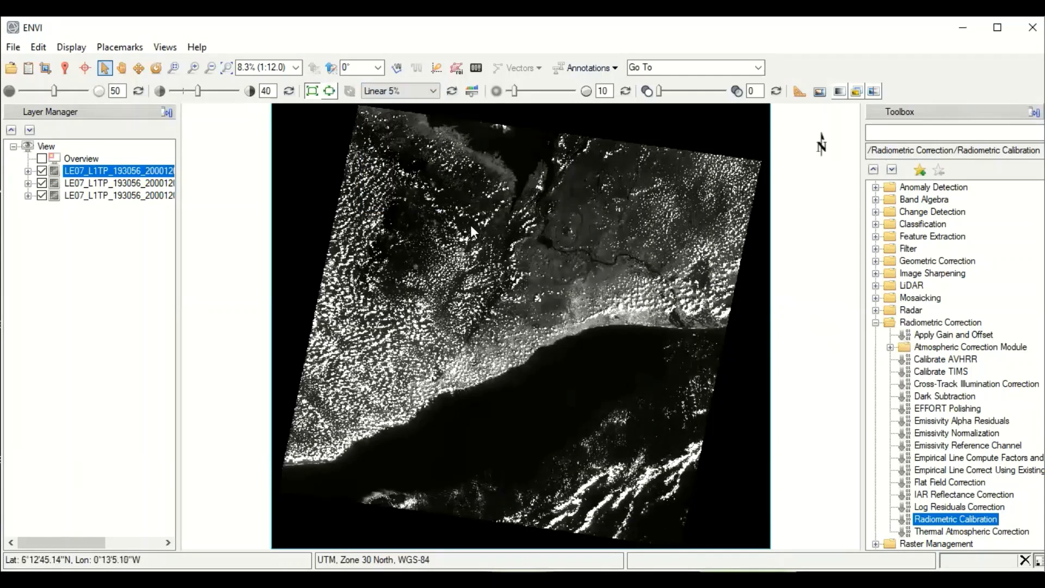
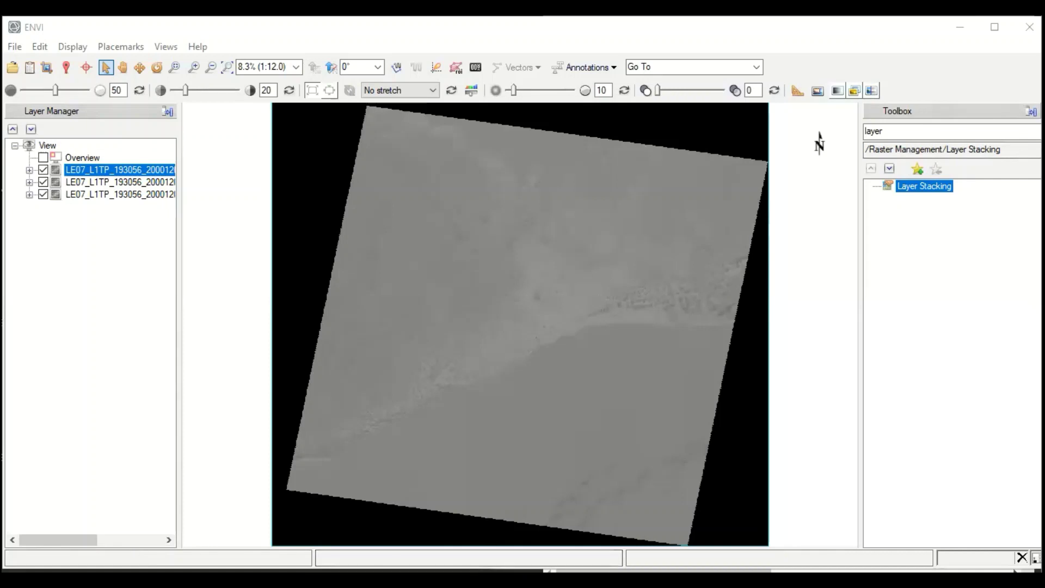
Switch to Chrome, maximize its window, and replace the open Band Combinations page with a new blank tab.
{"action": "key", "text": "alt+Tab"}
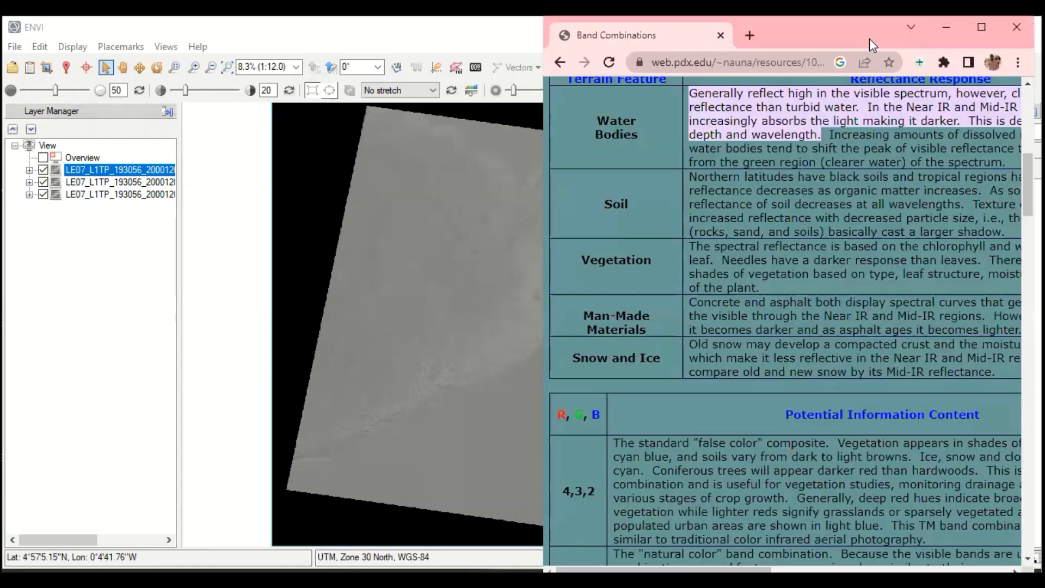
{"action": "left_click", "coordinate": [981, 33]}
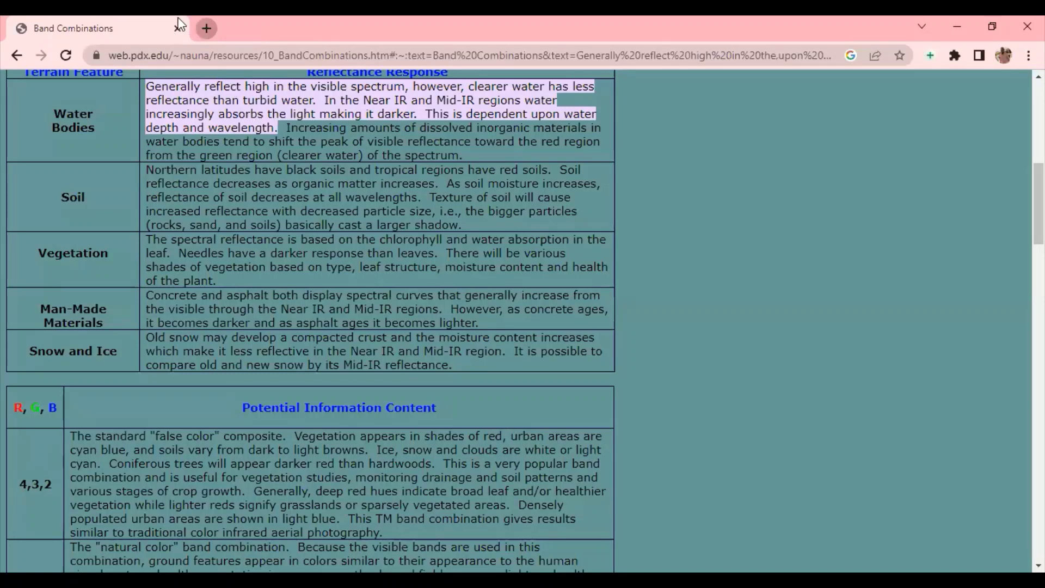
{"action": "key", "text": "ctrl+t"}
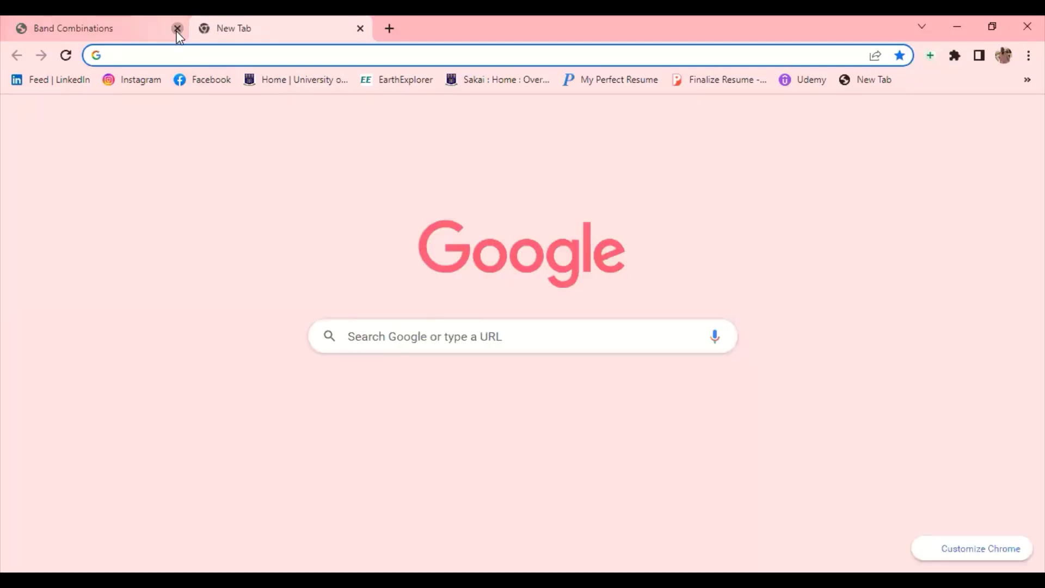
{"action": "left_click", "coordinate": [178, 28]}
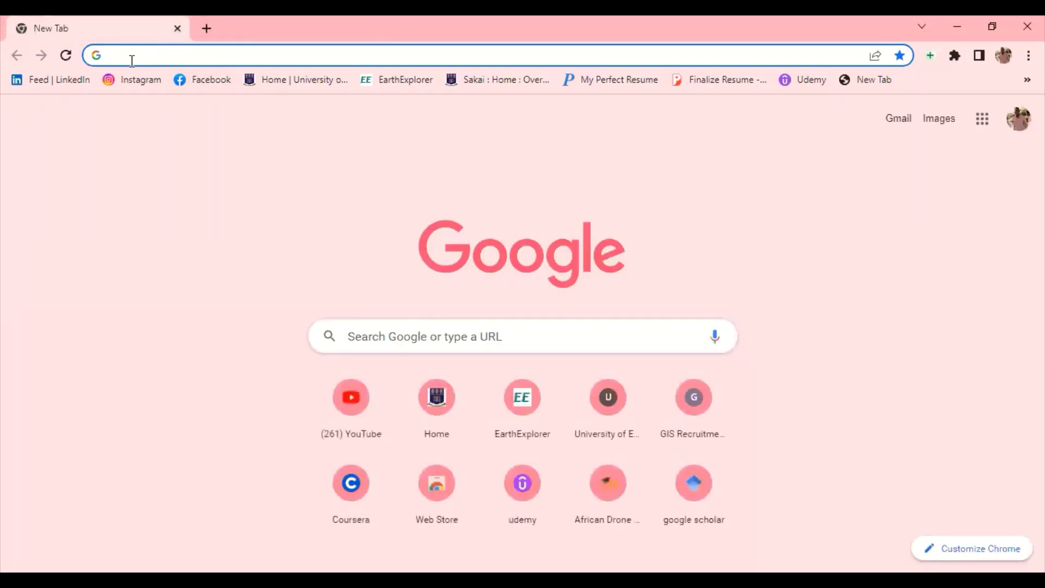
Search Google for "band combination" and open the Band Combinations page from web.pdx.edu.
{"action": "type", "text": "Band "}
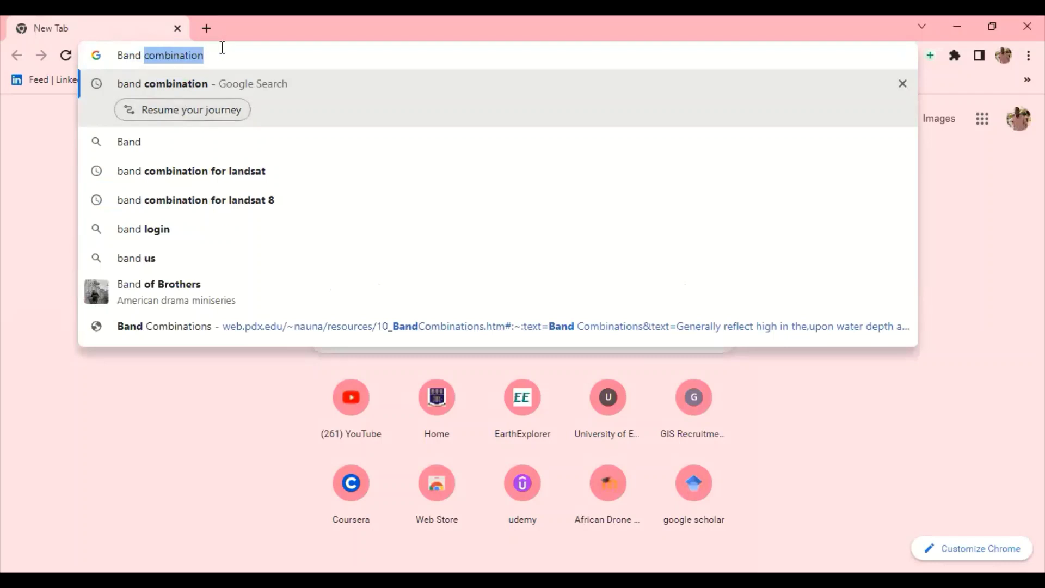
{"action": "type", "text": "co"}
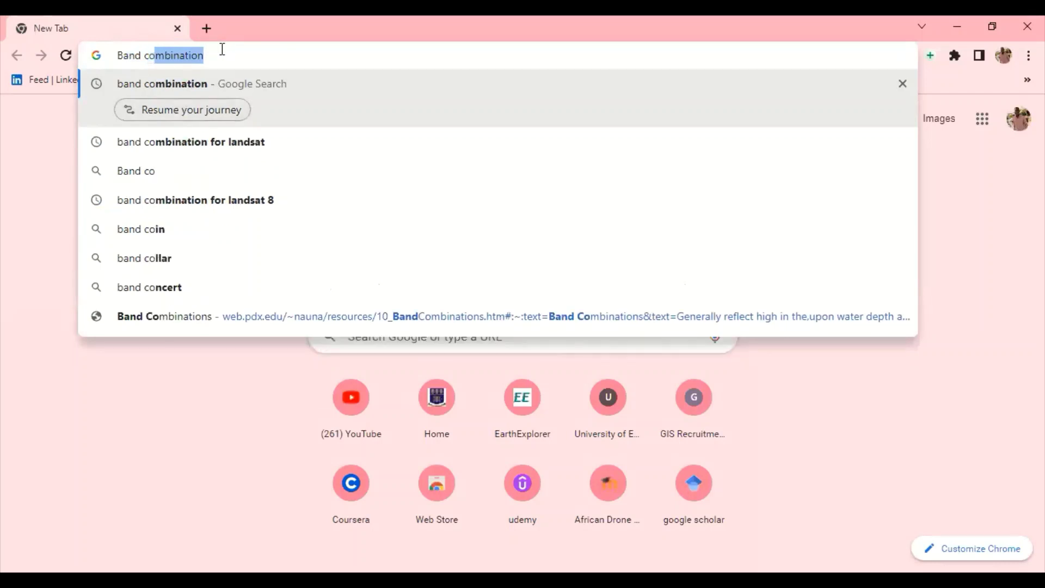
{"action": "type", "text": "mbin"}
{"action": "key", "text": "BackSpace"}
{"action": "type", "text": "mbin"}
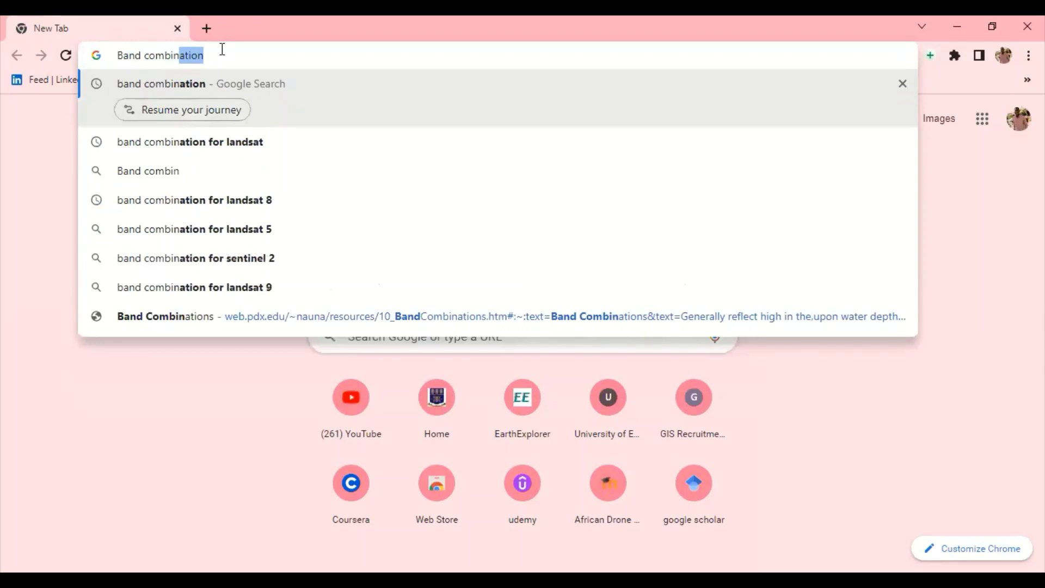
{"action": "type", "text": "ation"}
{"action": "key", "text": "Return"}
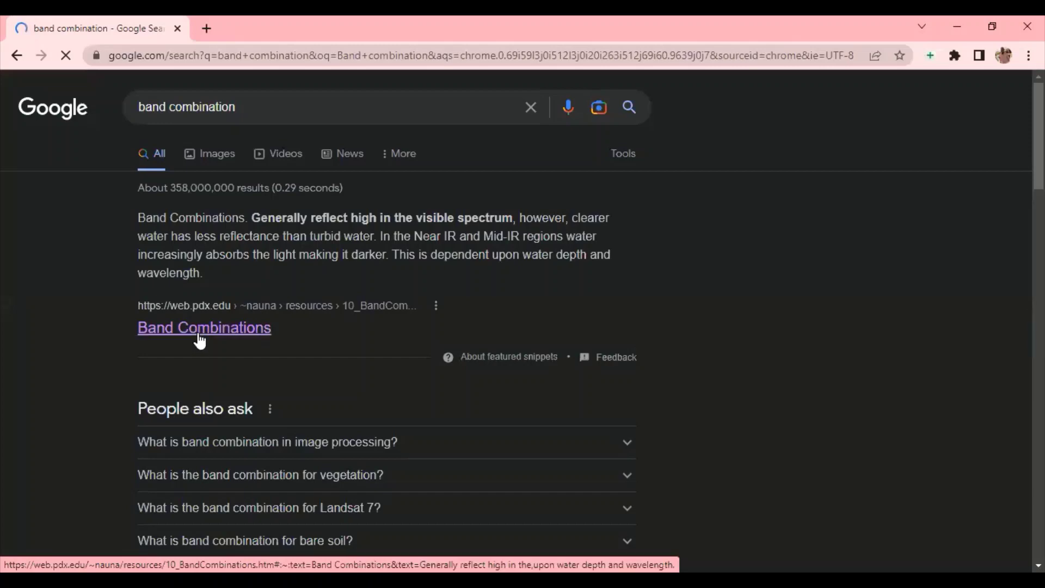
{"action": "left_click", "coordinate": [198, 335]}
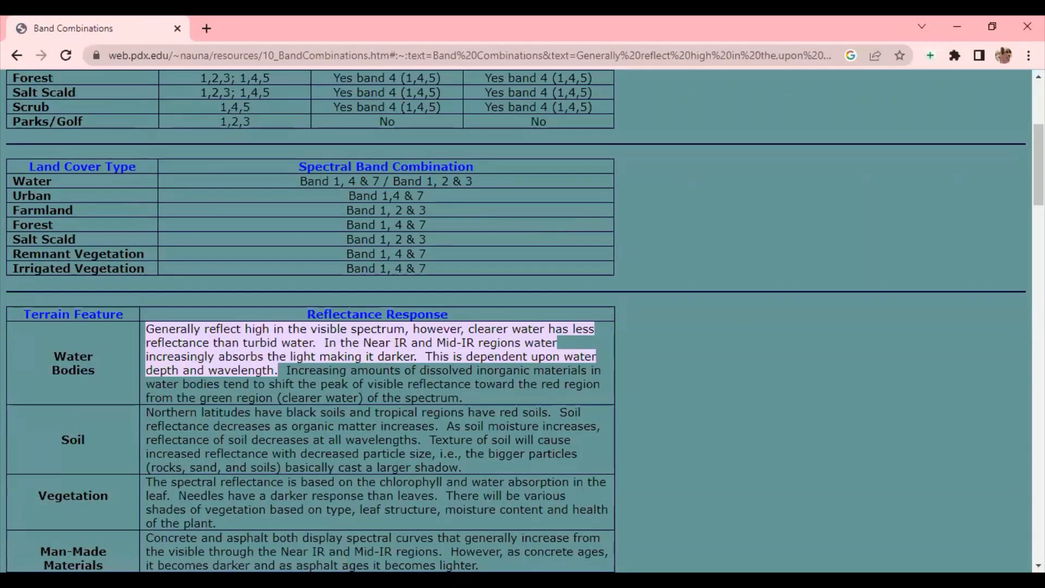
Examine the Landsat band tables, the land cover band combinations, and the R, G, B composite descriptions such as 4,3,2 and 3,2,1.
{"action": "scroll", "coordinate": [517, 321], "scroll_direction": "up", "scroll_amount": 5}
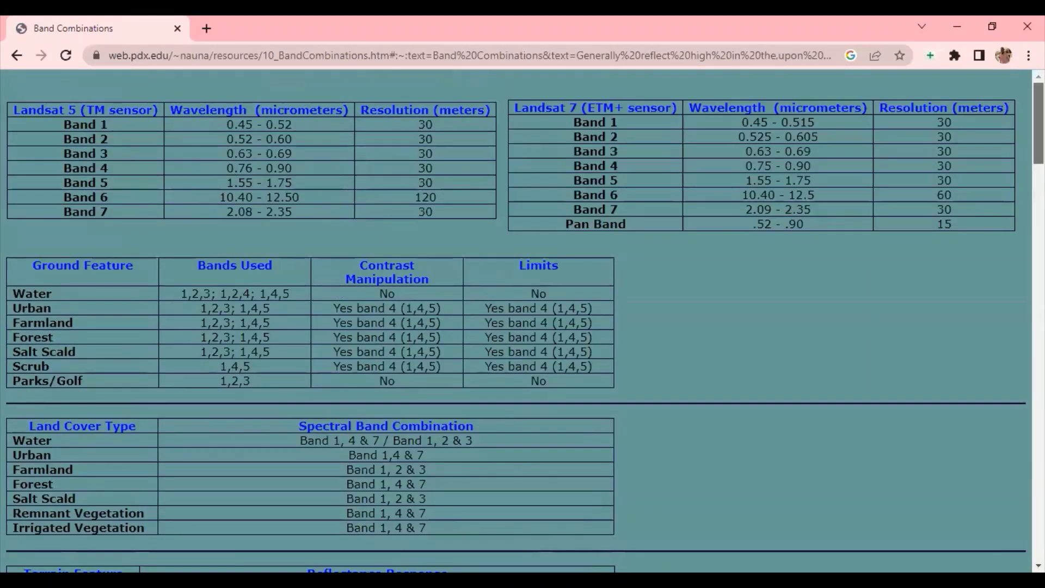
{"action": "scroll", "coordinate": [517, 321], "scroll_direction": "down", "scroll_amount": 15}
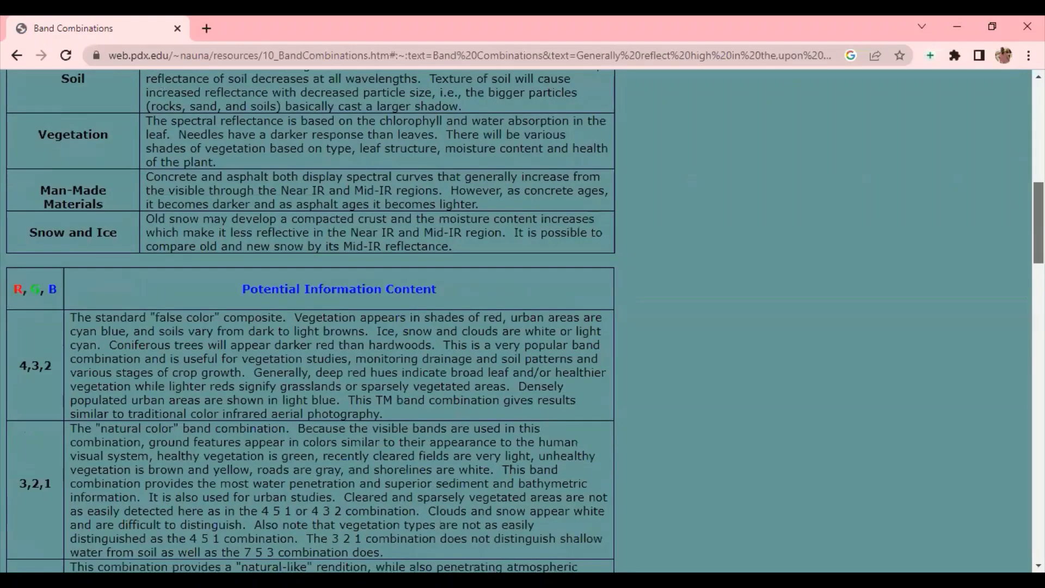
{"action": "scroll", "coordinate": [517, 321], "scroll_direction": "down", "scroll_amount": 1}
{"action": "scroll", "coordinate": [19, 155], "scroll_direction": "down", "scroll_amount": 1}
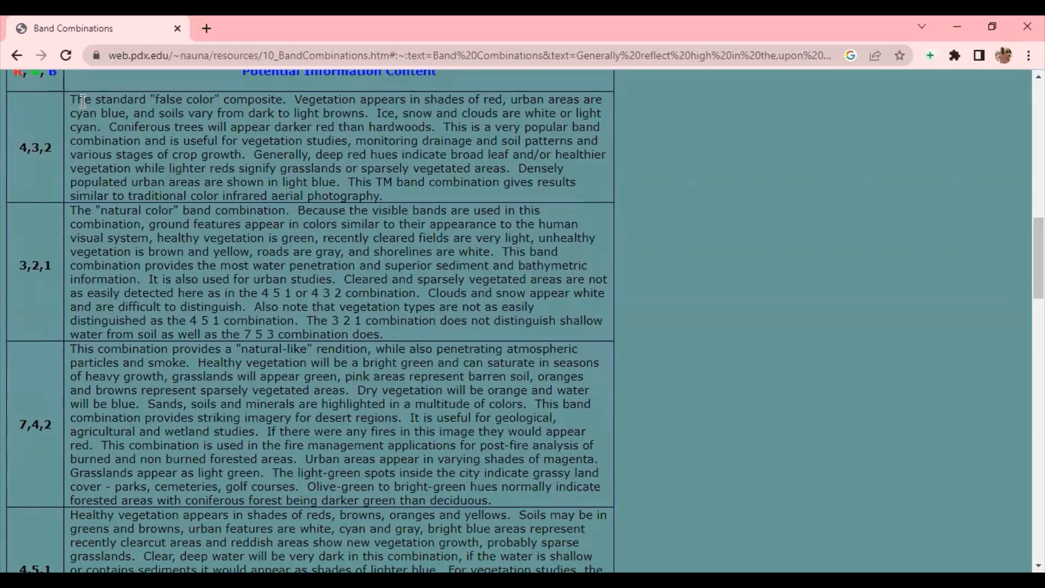
{"action": "left_click_drag", "start_coordinate": [83, 100], "coordinate": [281, 224]}
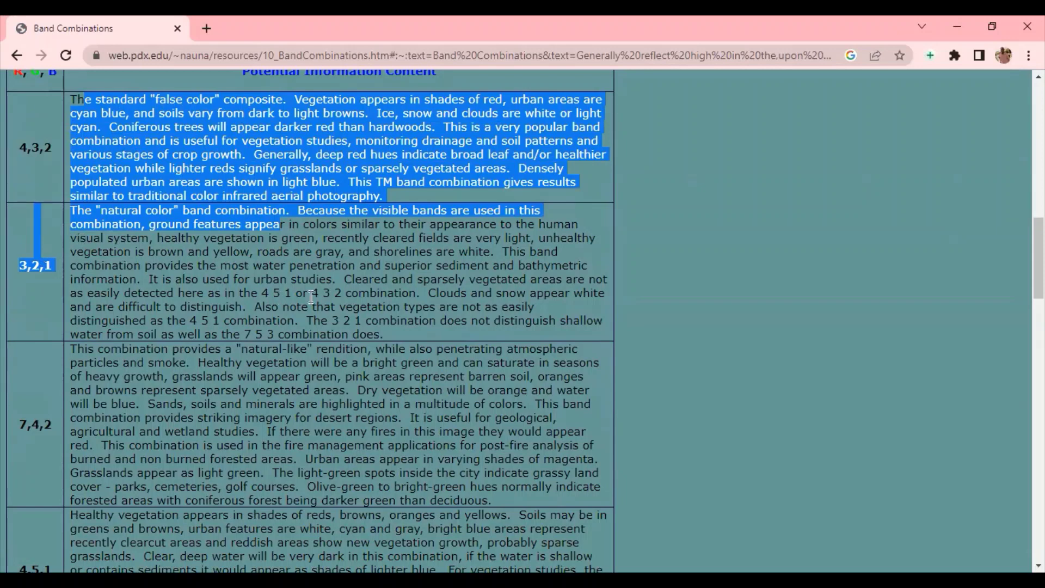
{"action": "left_click", "coordinate": [366, 311]}
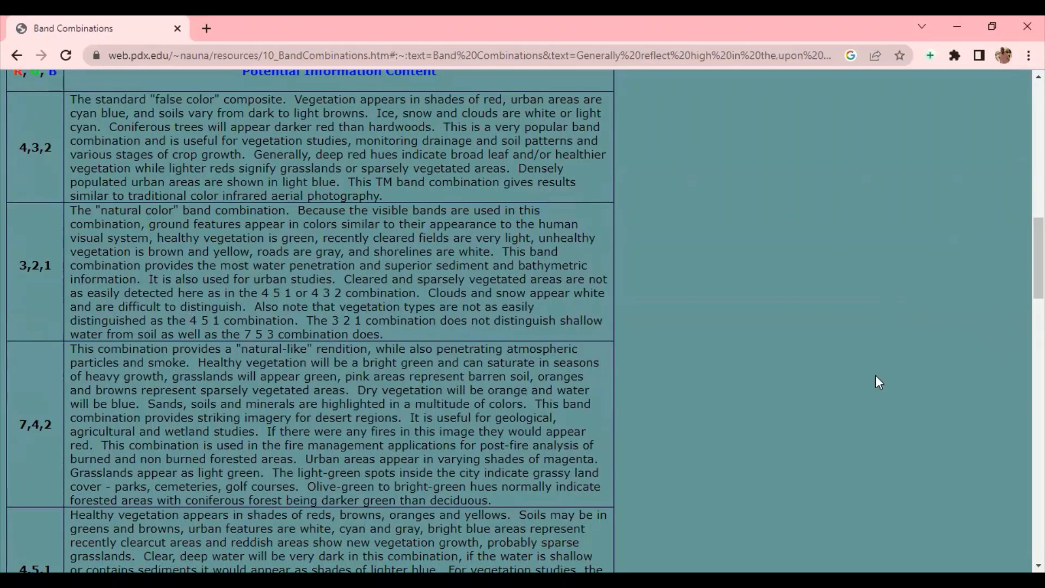
{"action": "left_click_drag", "start_coordinate": [1038, 256], "coordinate": [1039, 136]}
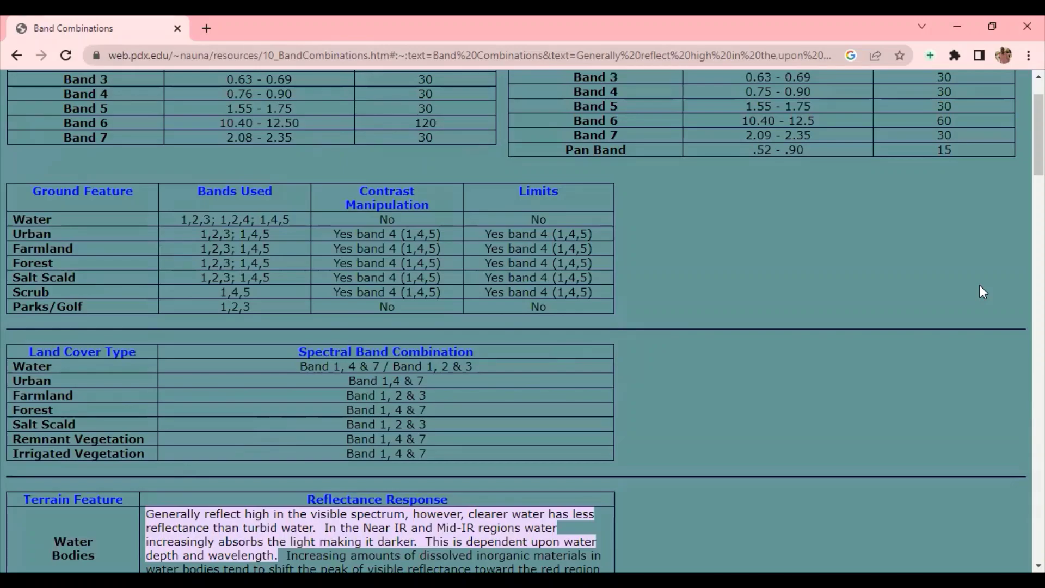
Switch back to ENVI, search the toolbox for "layer", and open the Layer Stacking tool.
{"action": "key", "text": "alt+Tab"}
{"action": "double_click", "coordinate": [915, 133]}
{"action": "key", "text": "BackSpace"}
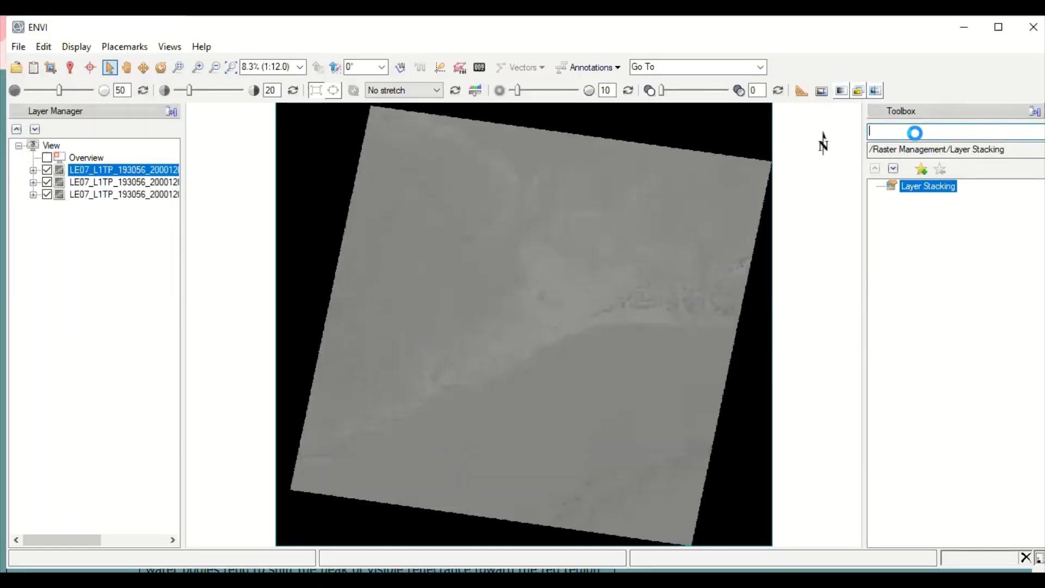
{"action": "type", "text": "laye"}
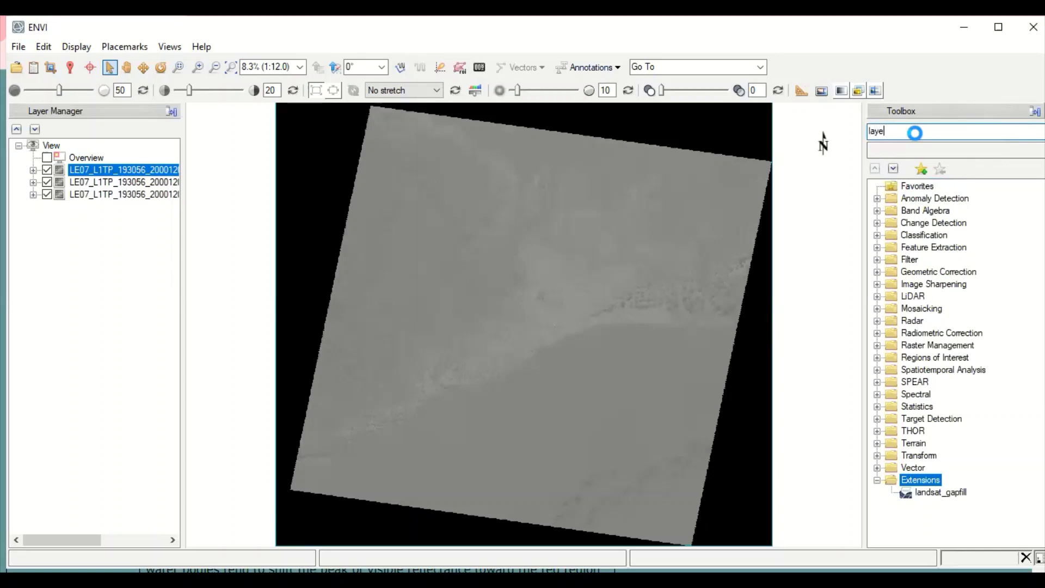
{"action": "type", "text": "r"}
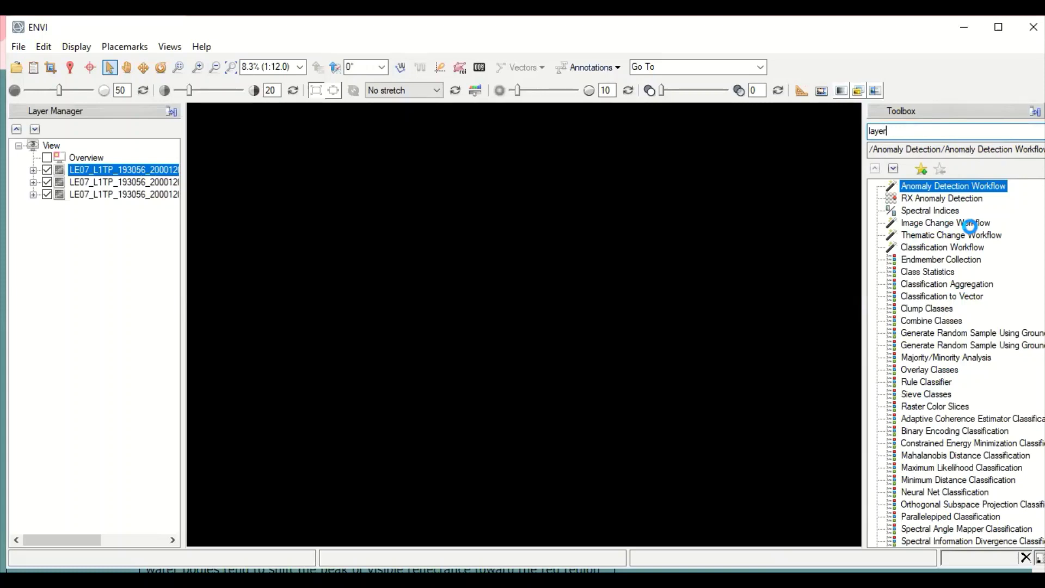
{"action": "type", "text": "s"}
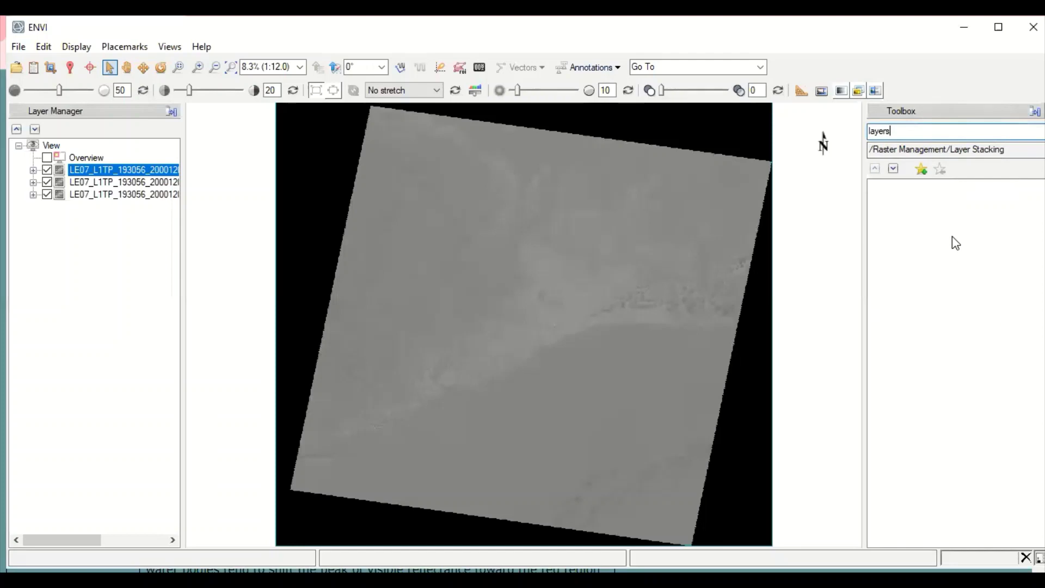
{"action": "key", "text": "BackSpace"}
{"action": "double_click", "coordinate": [925, 191]}
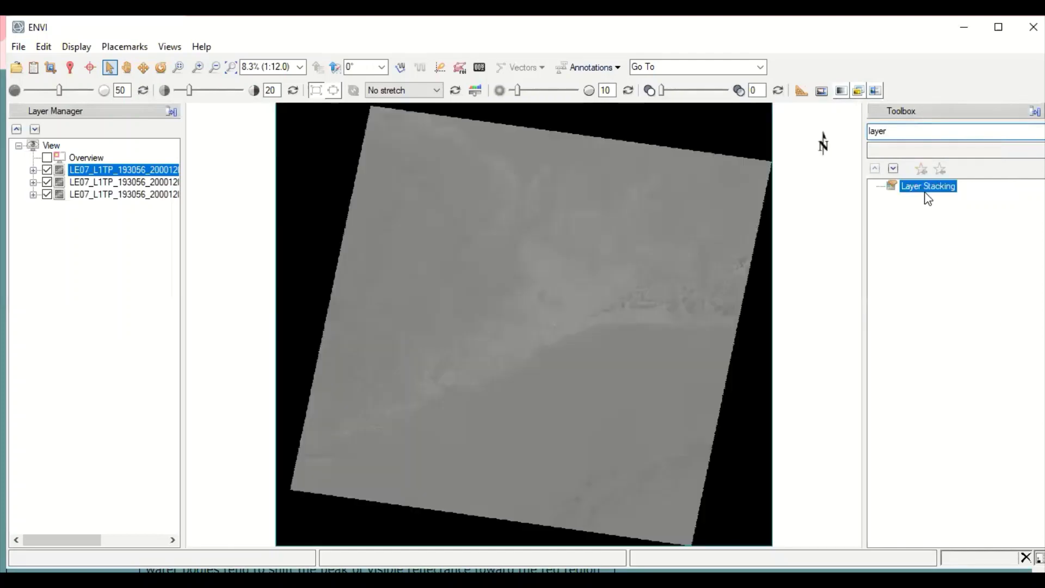
{"action": "double_click", "coordinate": [912, 187]}
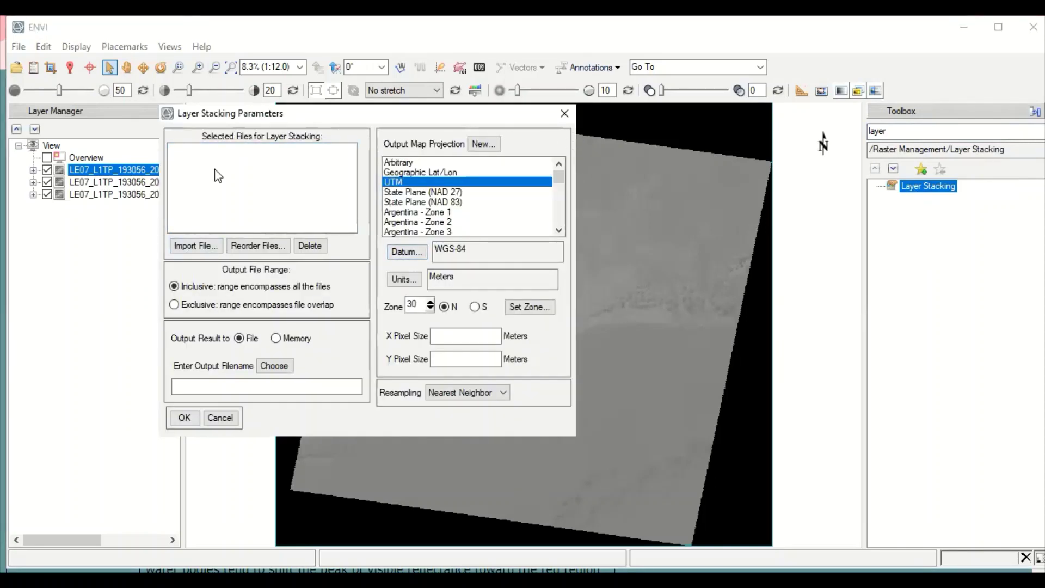
Import the B4, B5 and B6_VCID_1 TIF bands as layer stacking inputs and check their names in the selected files.
{"action": "left_click", "coordinate": [198, 245]}
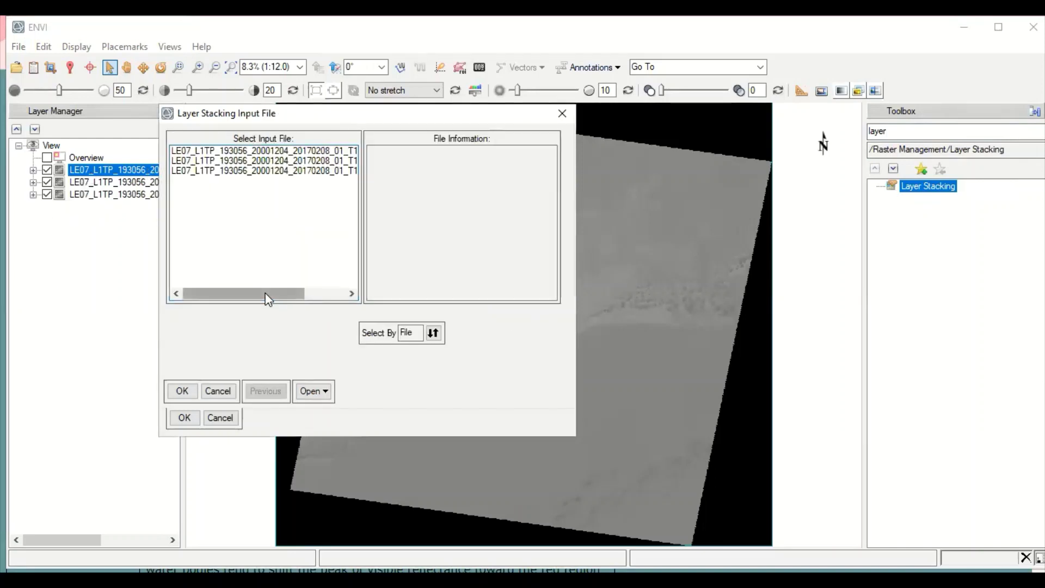
{"action": "left_click_drag", "start_coordinate": [266, 296], "coordinate": [359, 320]}
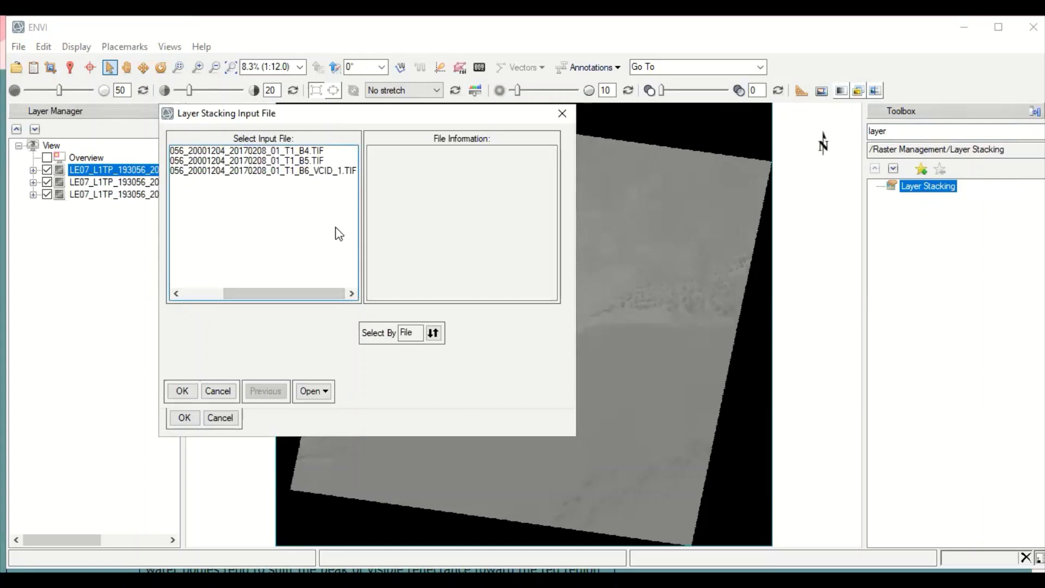
{"action": "left_click", "coordinate": [294, 151]}
{"action": "left_click", "coordinate": [294, 160], "text": "shift"}
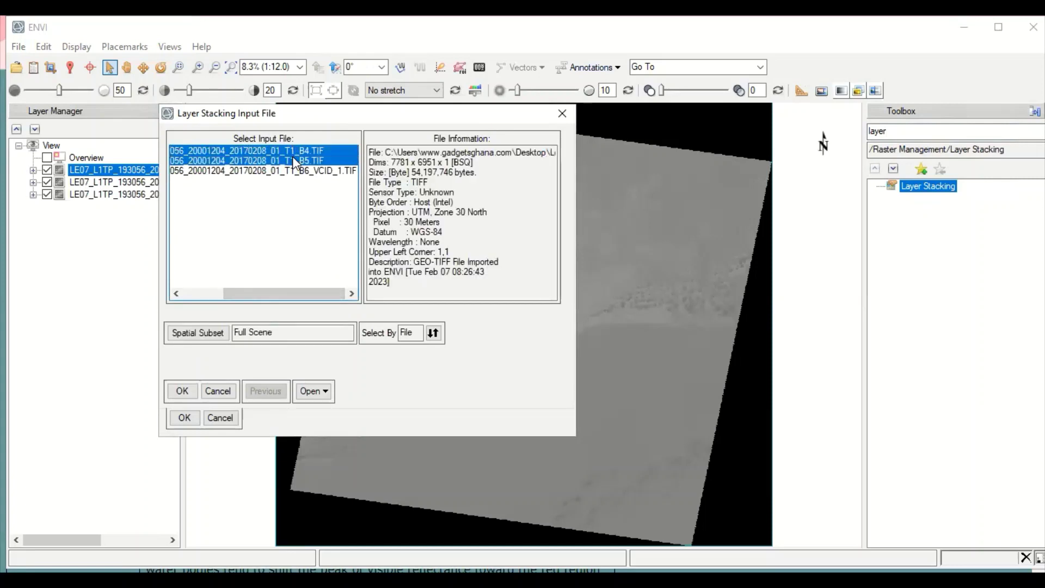
{"action": "left_click", "coordinate": [293, 162], "text": "ctrl"}
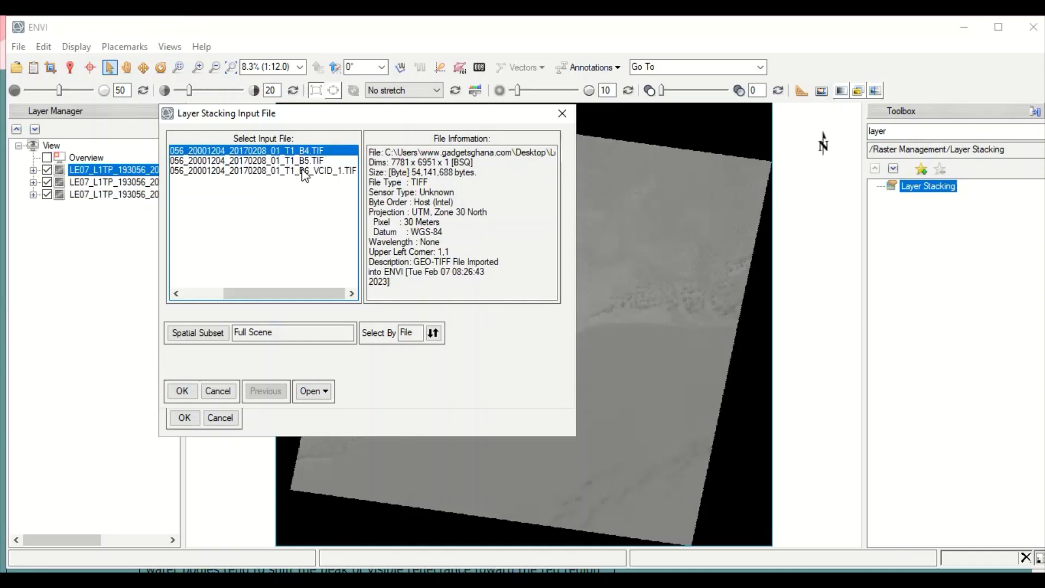
{"action": "left_click", "coordinate": [294, 161], "text": "ctrl"}
{"action": "left_click", "coordinate": [291, 171], "text": "ctrl"}
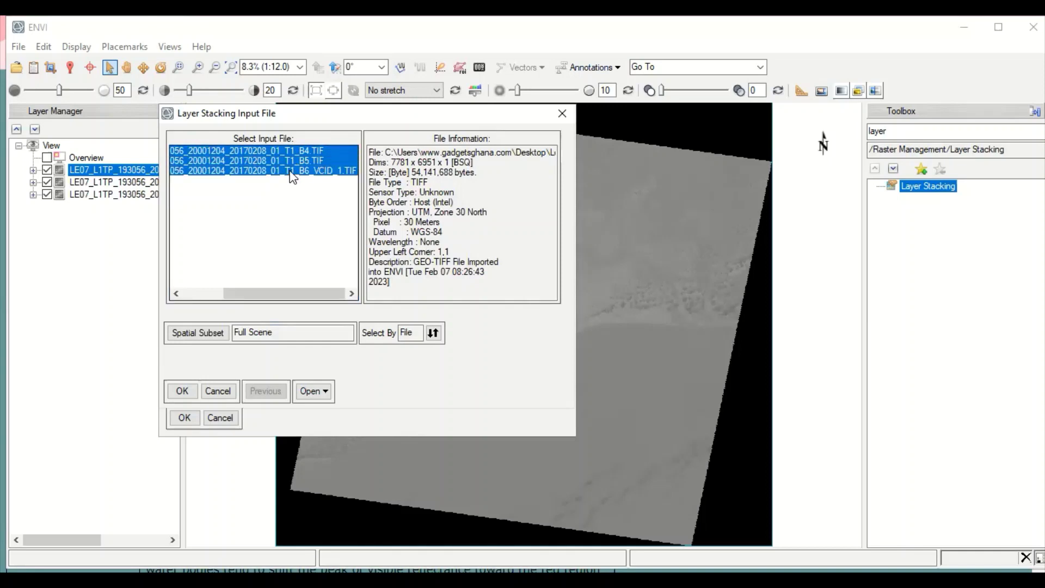
{"action": "left_click", "coordinate": [181, 391]}
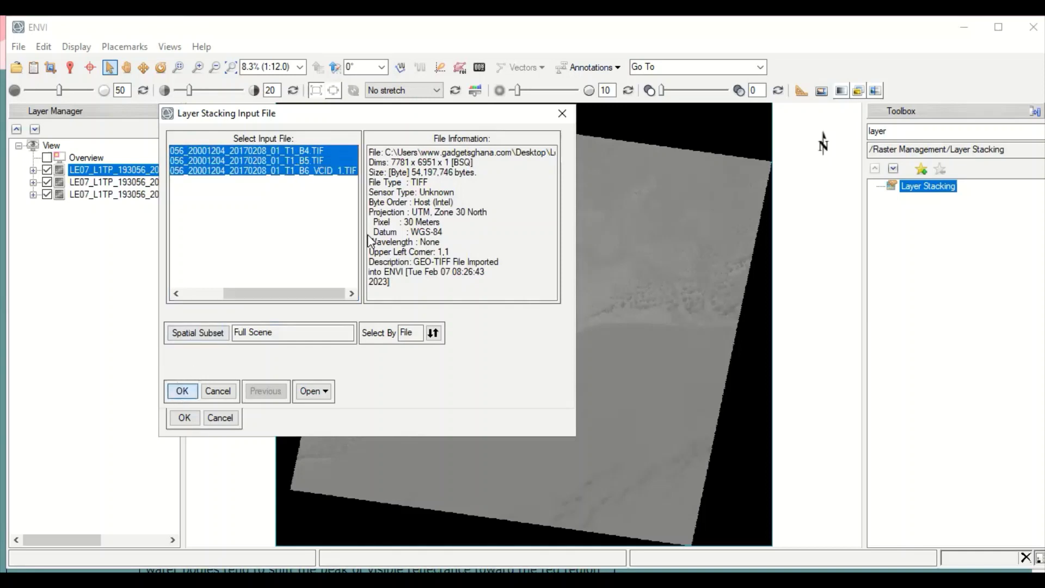
{"action": "left_click_drag", "start_coordinate": [260, 228], "coordinate": [351, 235]}
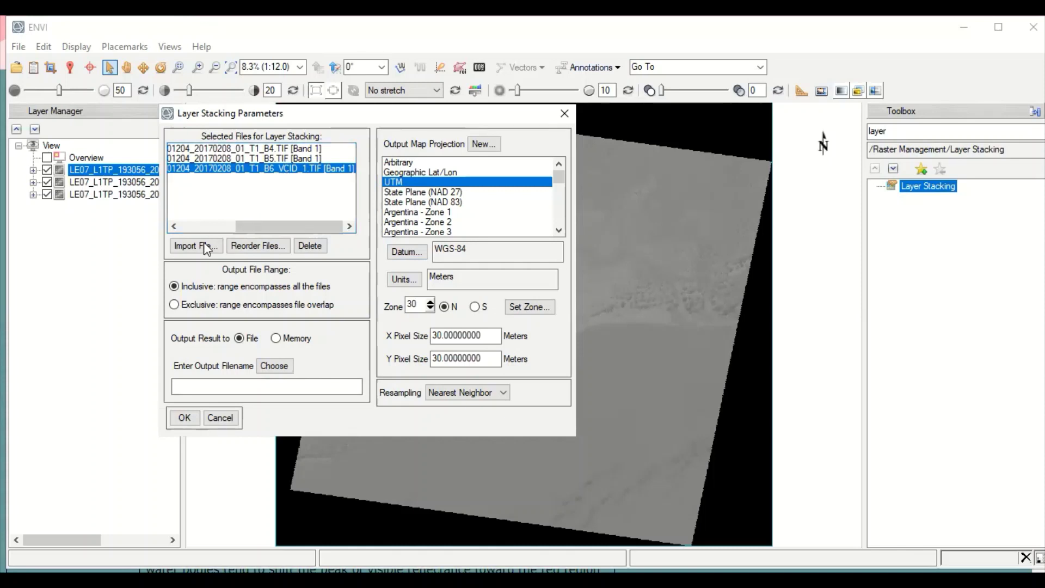
Reorder the layer stacking inputs so that B6_VCID_1 comes first, B5 second and B4 third.
{"action": "left_click", "coordinate": [249, 245]}
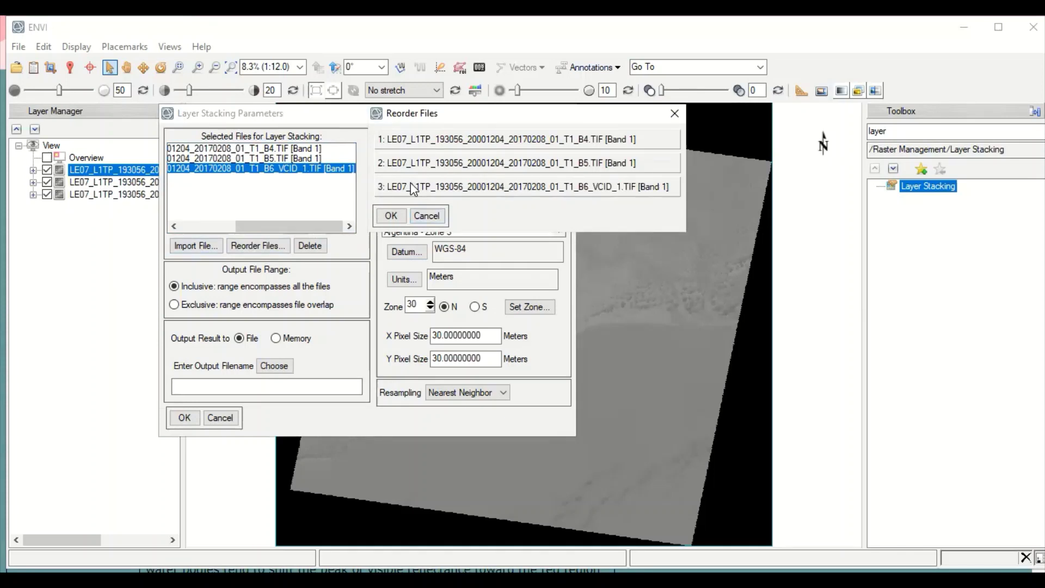
{"action": "left_click_drag", "start_coordinate": [412, 188], "coordinate": [417, 140]}
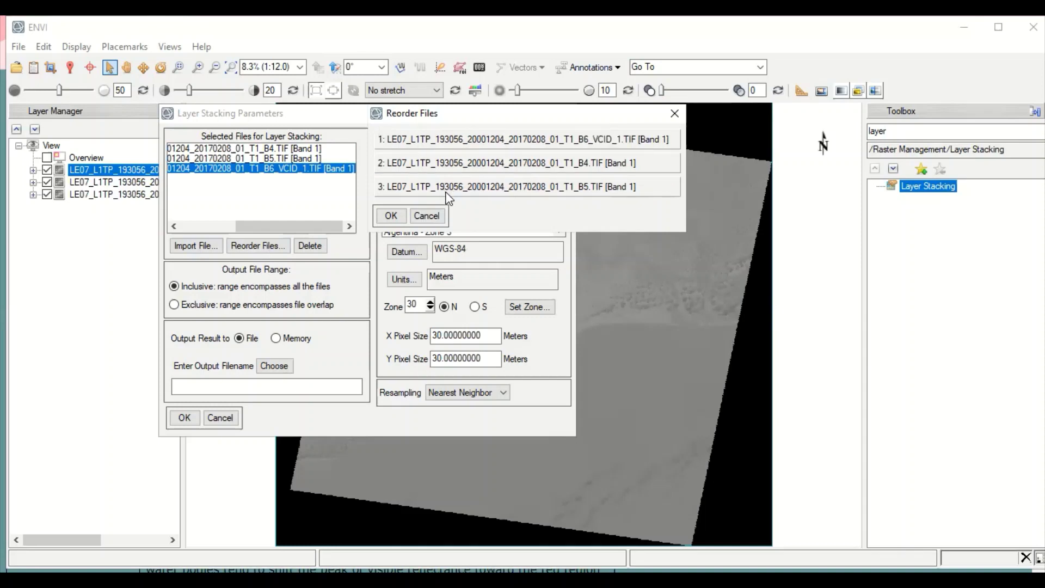
{"action": "left_click_drag", "start_coordinate": [447, 192], "coordinate": [439, 163]}
{"action": "left_click", "coordinate": [389, 216]}
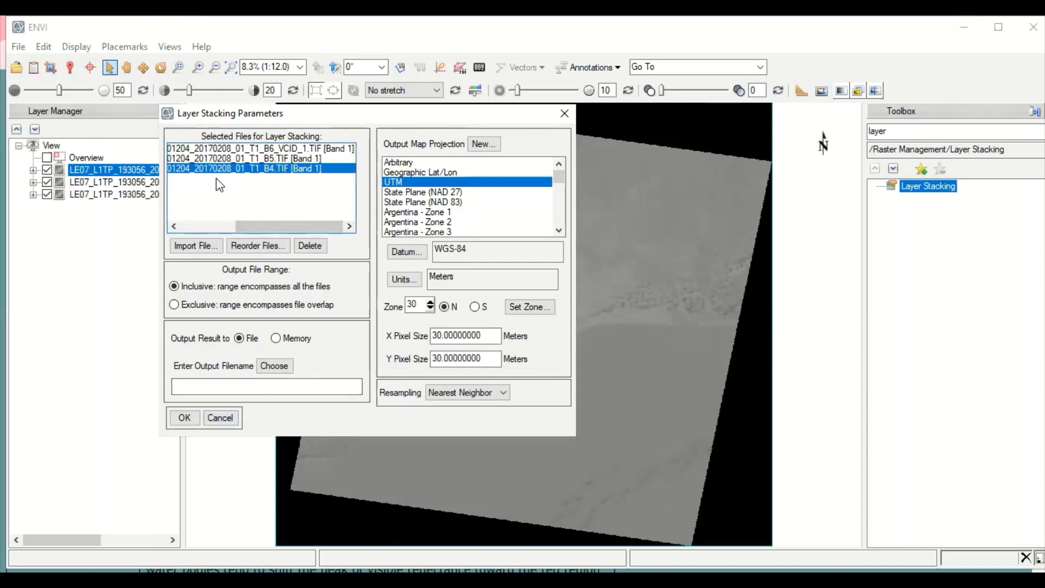
Set the output file to layer654 in the LST1990 folder and run the layer stacking.
{"action": "left_click", "coordinate": [266, 364]}
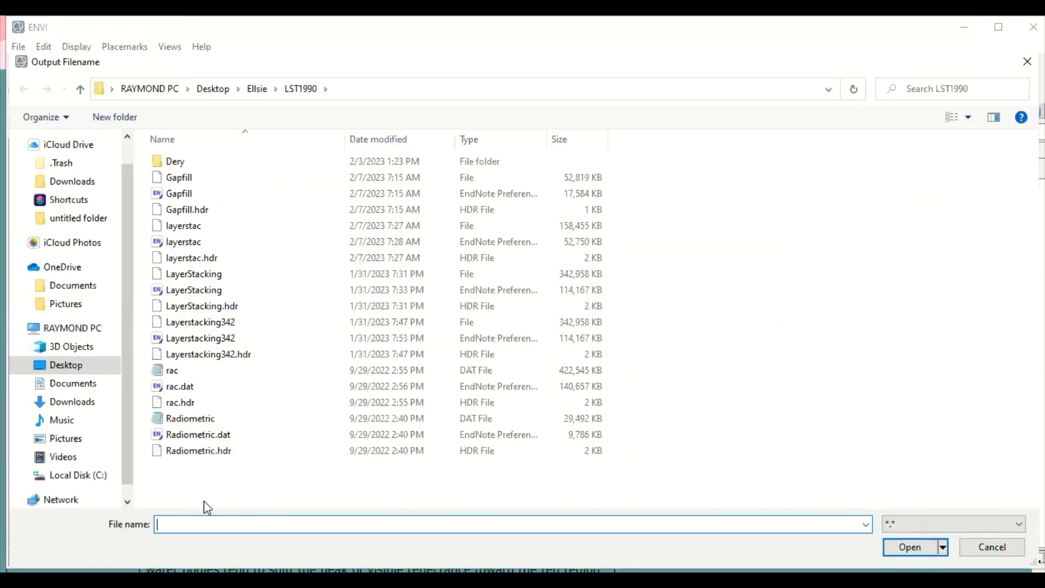
{"action": "type", "text": "layer"}
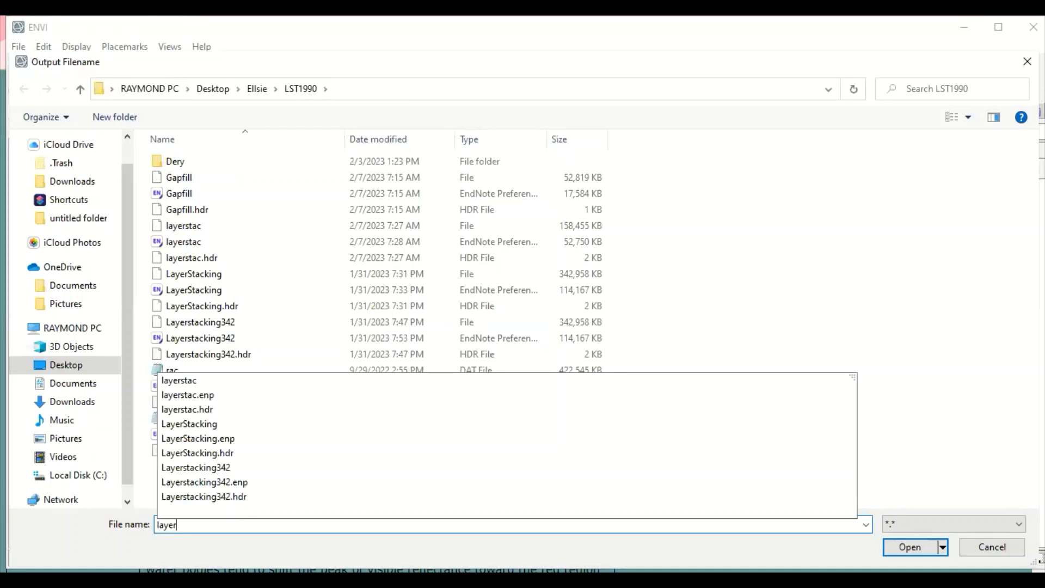
{"action": "type", "text": "56"}
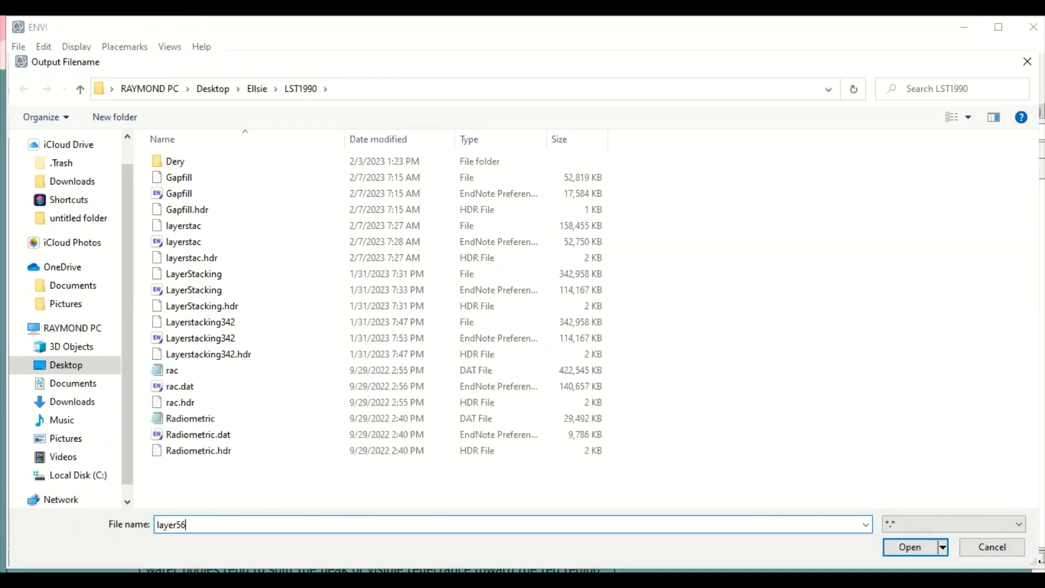
{"action": "key", "text": "BackSpace"}
{"action": "key", "text": "BackSpace"}
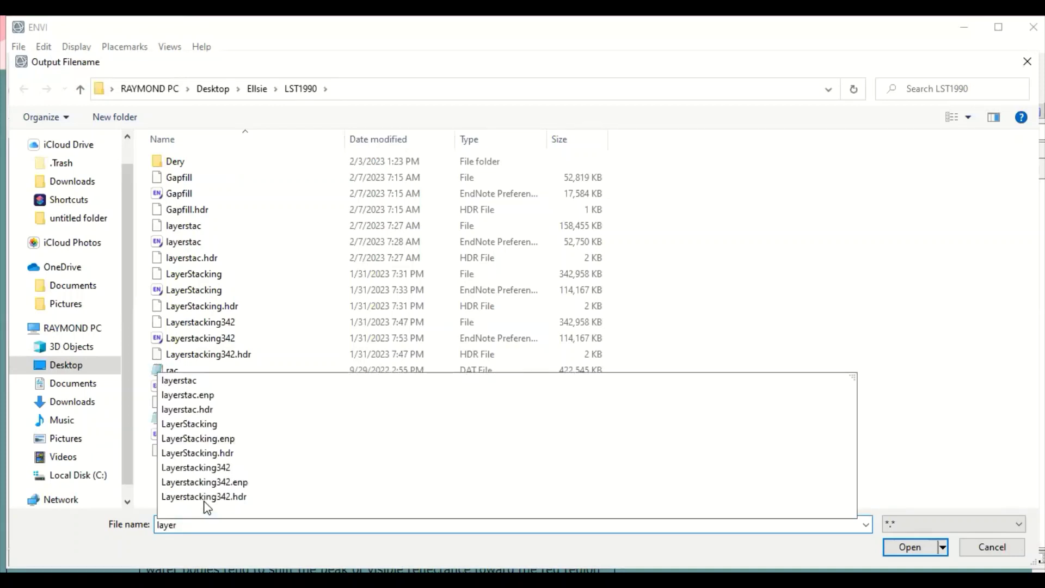
{"action": "type", "text": "654"}
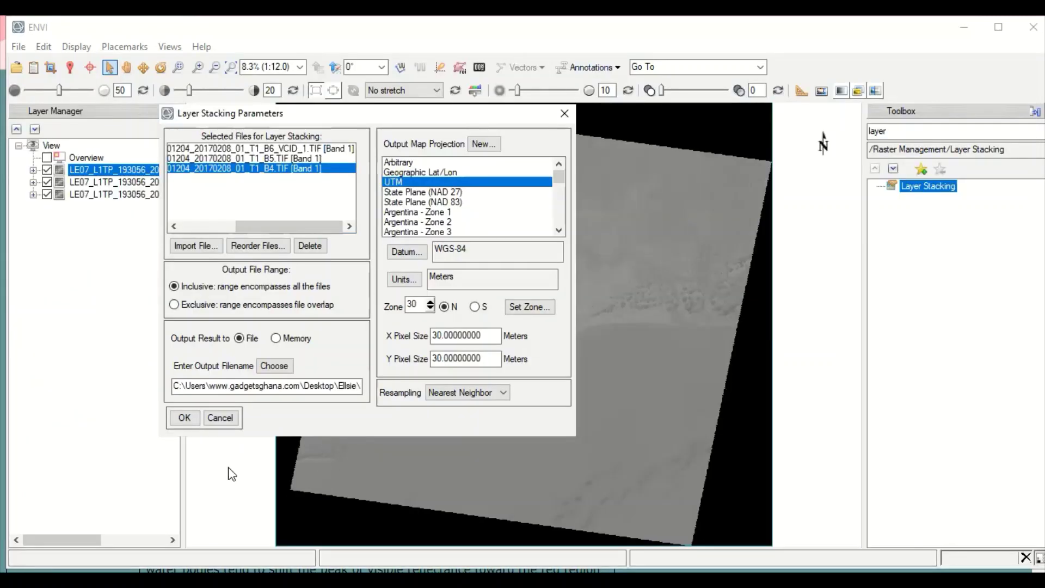
{"action": "left_click", "coordinate": [184, 418]}
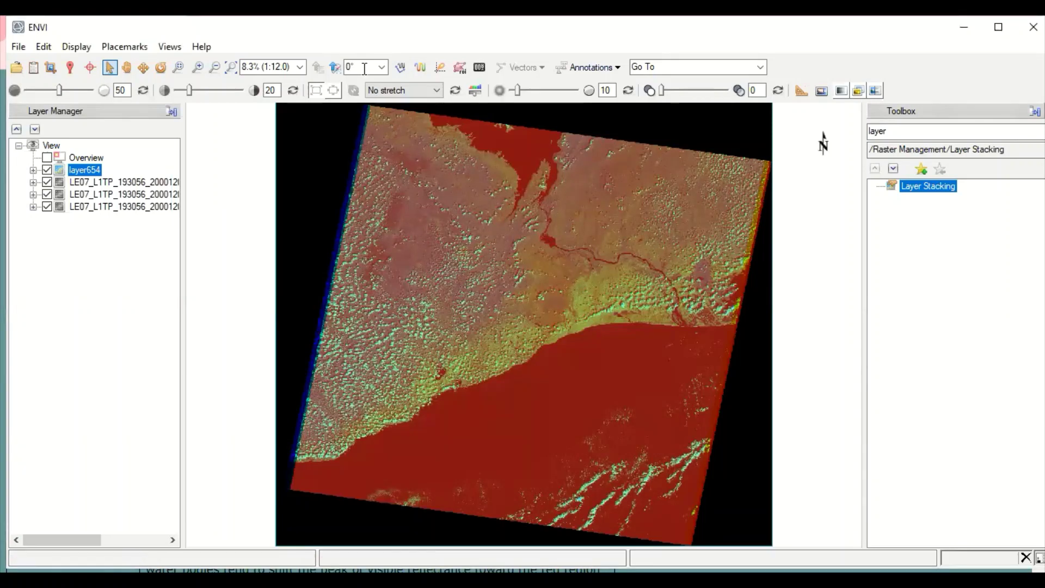
Apply a Linear 5% stretch to the layer654 composite.
{"action": "left_click", "coordinate": [433, 91]}
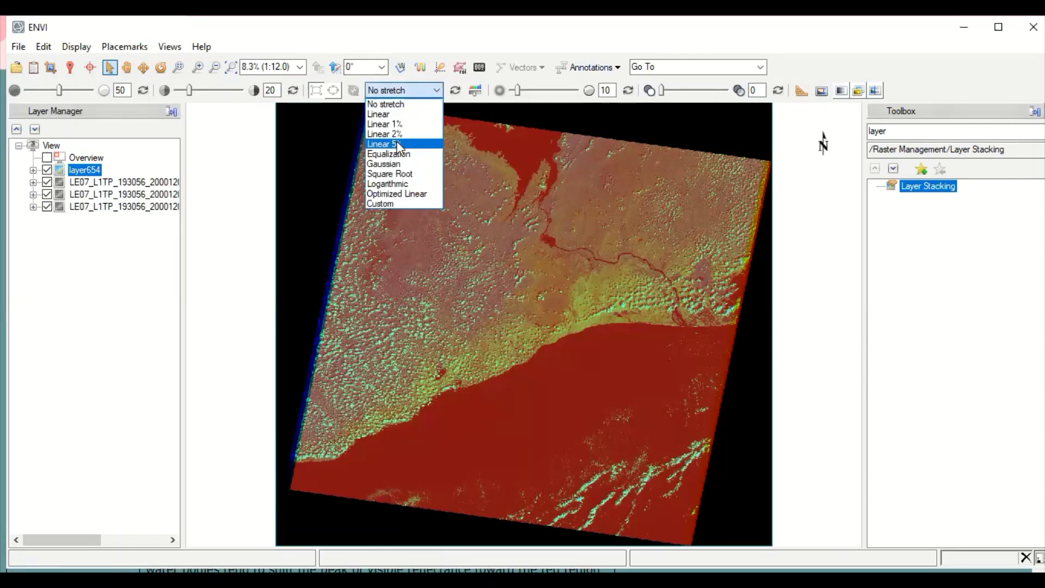
{"action": "left_click", "coordinate": [399, 145]}
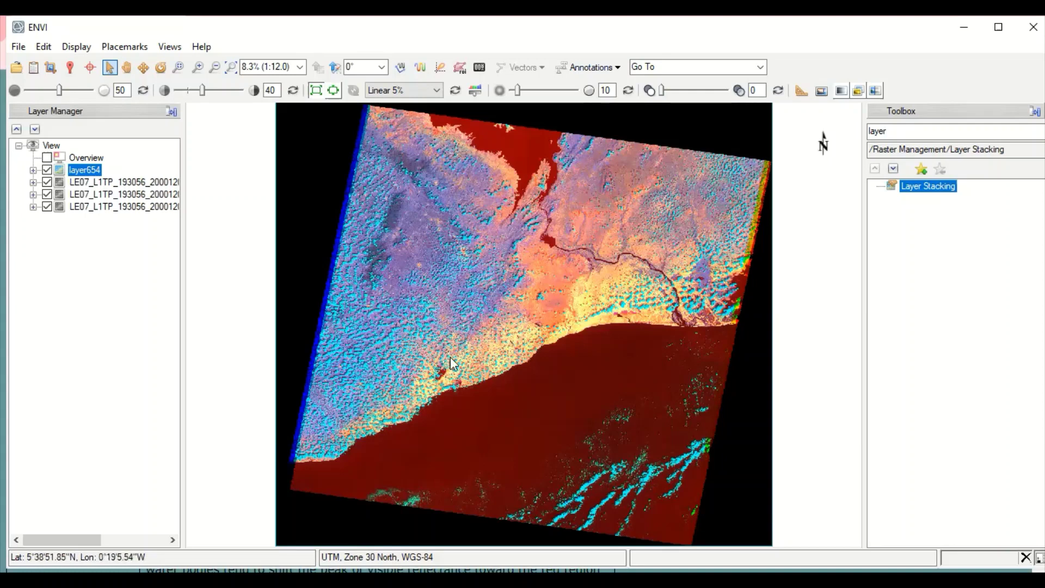
Close all loaded files and open the LE07 MTL file from the 2000 folder as Landsat GeoTIFF with Metadata, shown at full extent.
{"action": "left_click", "coordinate": [34, 67]}
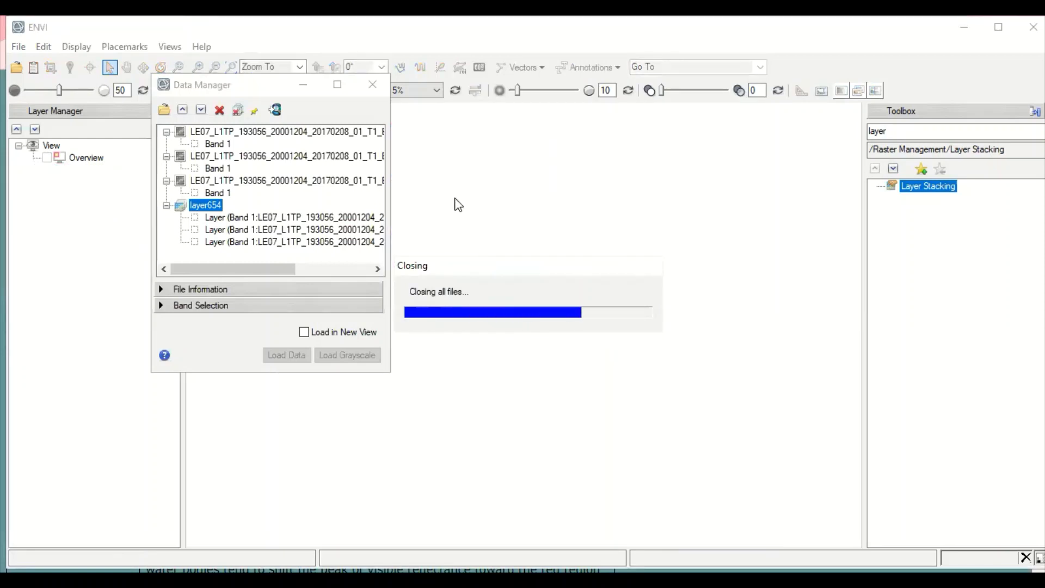
{"action": "left_click", "coordinate": [373, 87]}
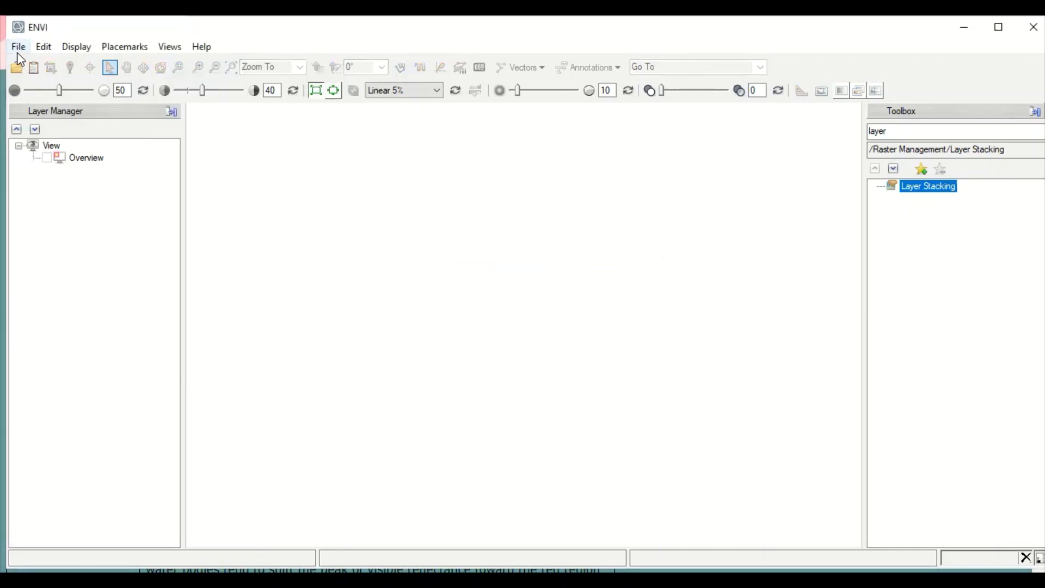
{"action": "left_click", "coordinate": [18, 53]}
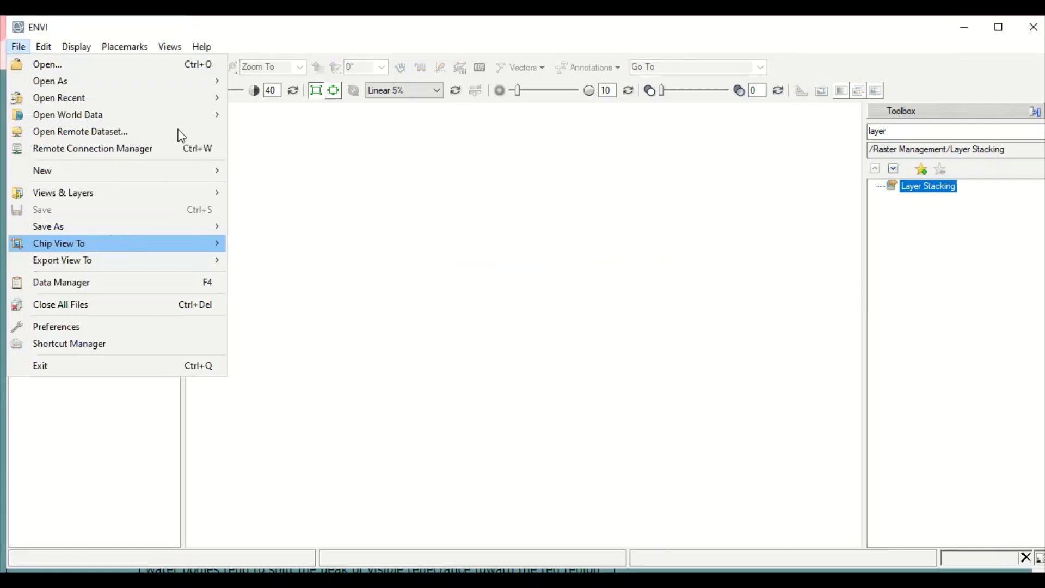
{"action": "left_click", "coordinate": [198, 81]}
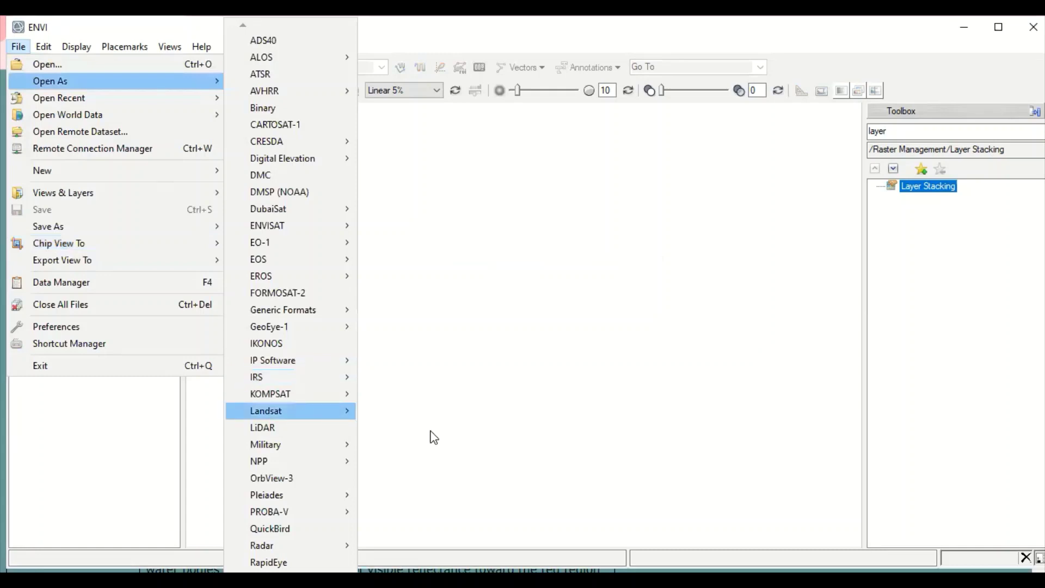
{"action": "mouse_move", "coordinate": [434, 437]}
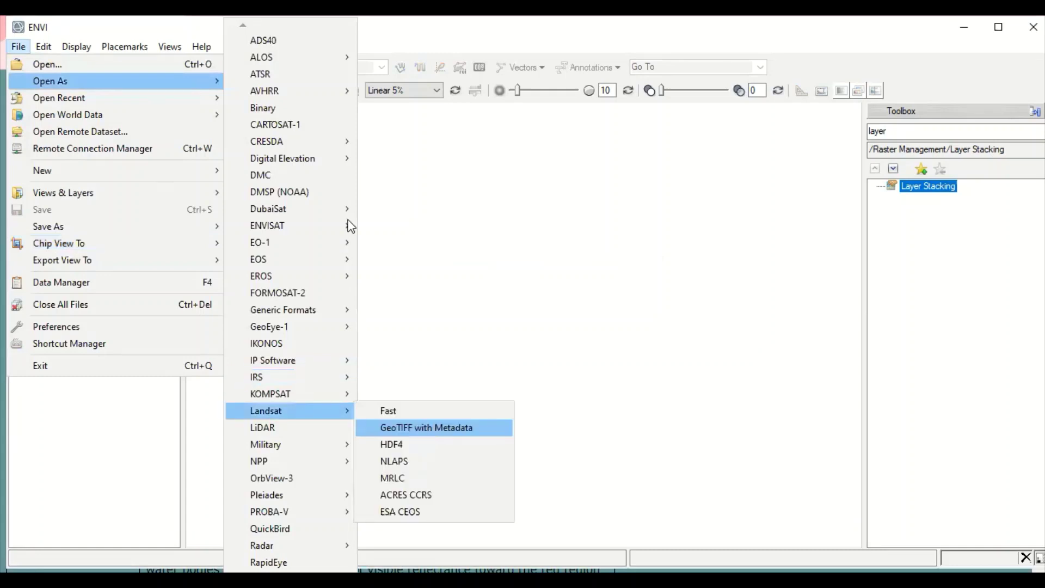
{"action": "left_click", "coordinate": [434, 437]}
{"action": "left_click", "coordinate": [361, 192]}
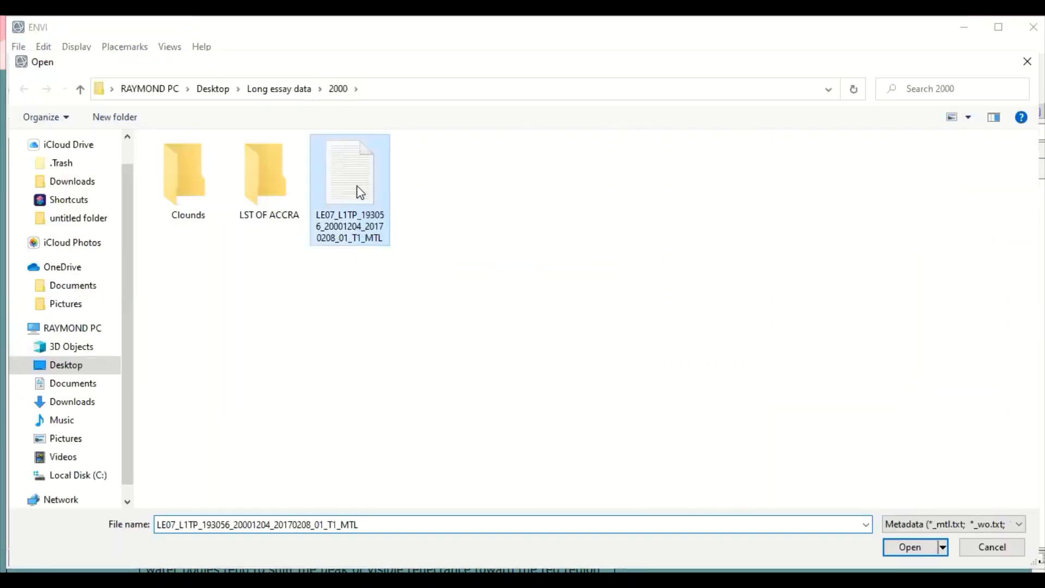
{"action": "double_click", "coordinate": [361, 192]}
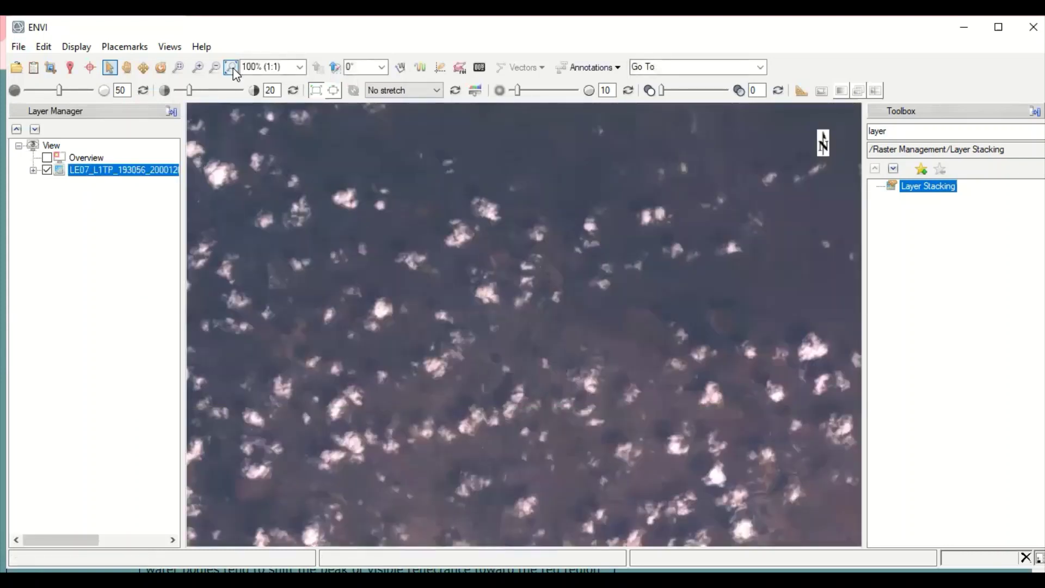
{"action": "left_click", "coordinate": [232, 68]}
{"action": "scroll", "coordinate": [423, 279], "scroll_direction": "down", "scroll_amount": 10}
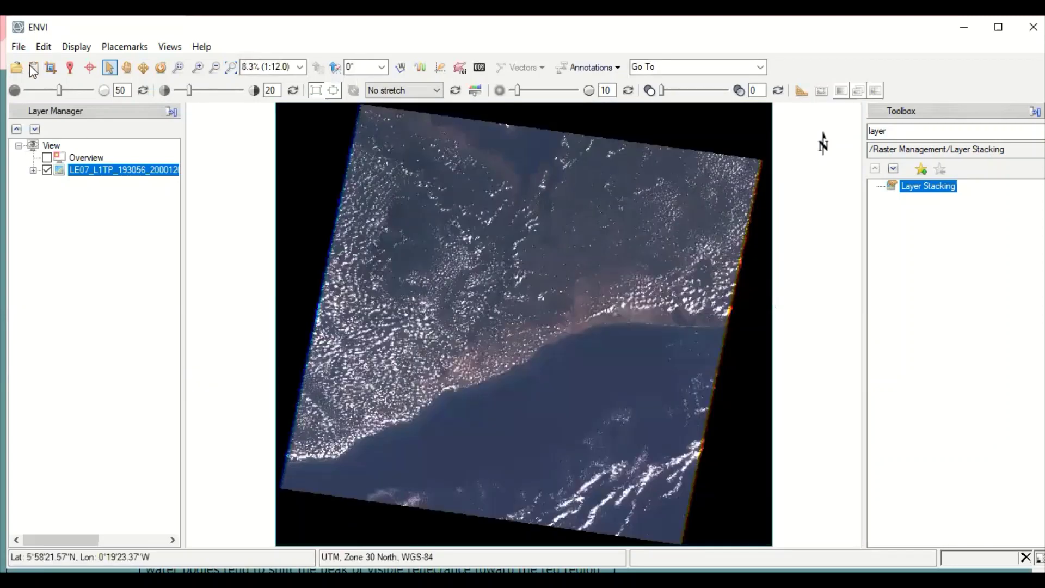
Examine the loaded datasets in the Data Manager, checking their full names and the bands listed under each one.
{"action": "left_click", "coordinate": [33, 69]}
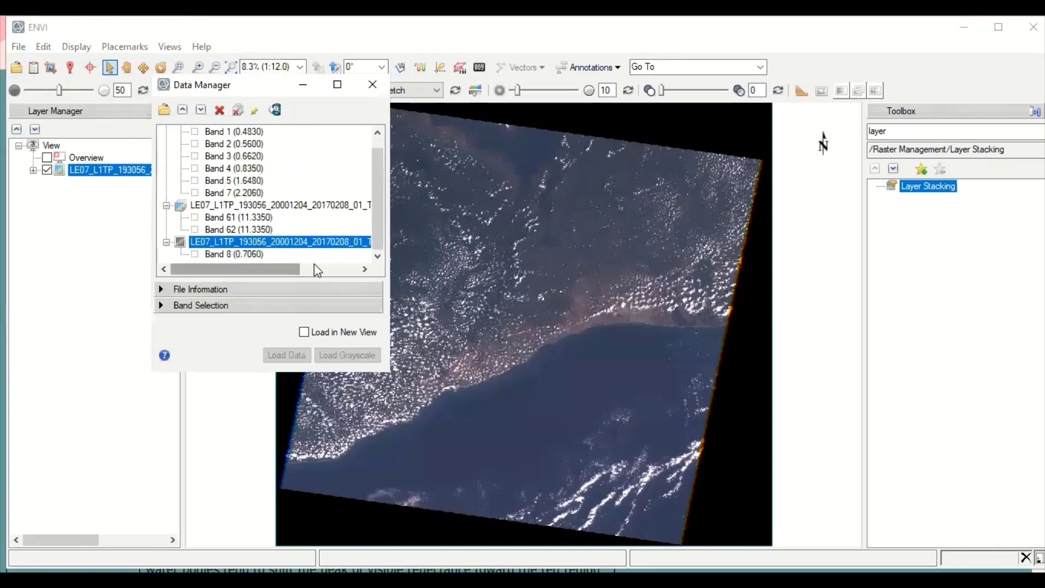
{"action": "left_click_drag", "start_coordinate": [298, 269], "coordinate": [338, 271]}
{"action": "scroll", "coordinate": [333, 207], "scroll_direction": "right", "scroll_amount": 1}
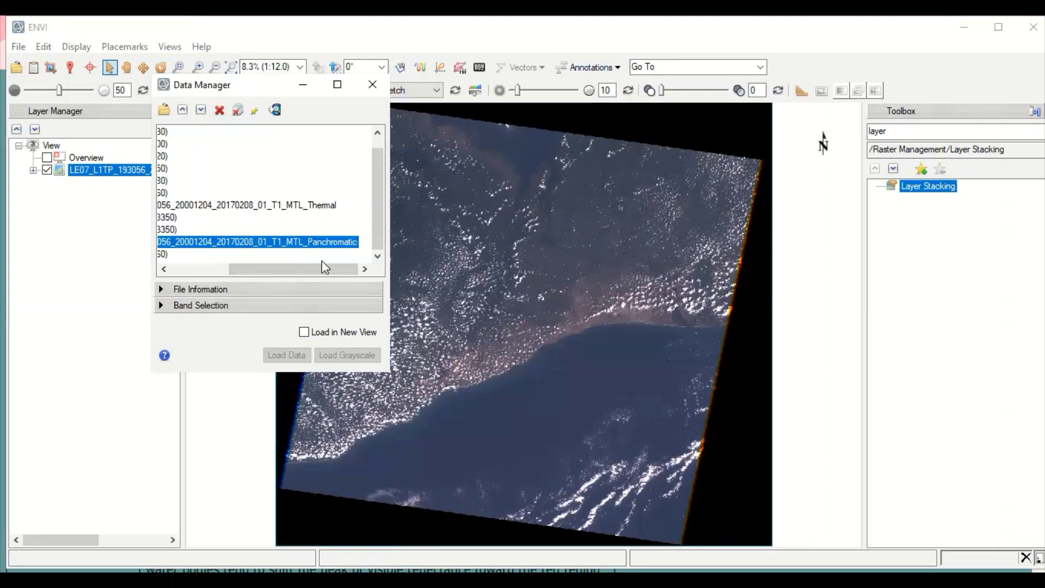
{"action": "scroll", "coordinate": [248, 273], "scroll_direction": "left", "scroll_amount": 2}
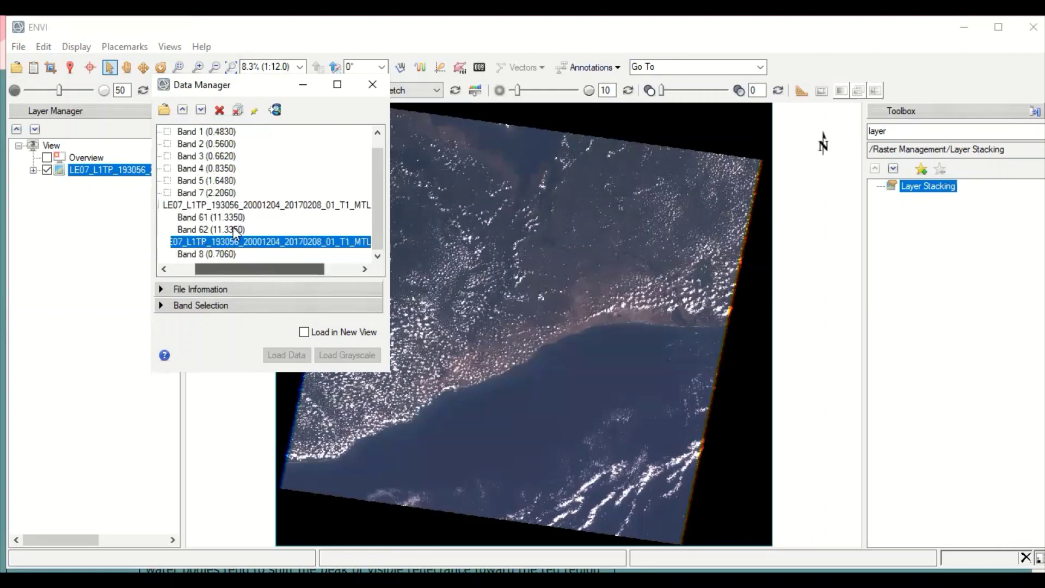
{"action": "scroll", "coordinate": [233, 227], "scroll_direction": "left", "scroll_amount": 1}
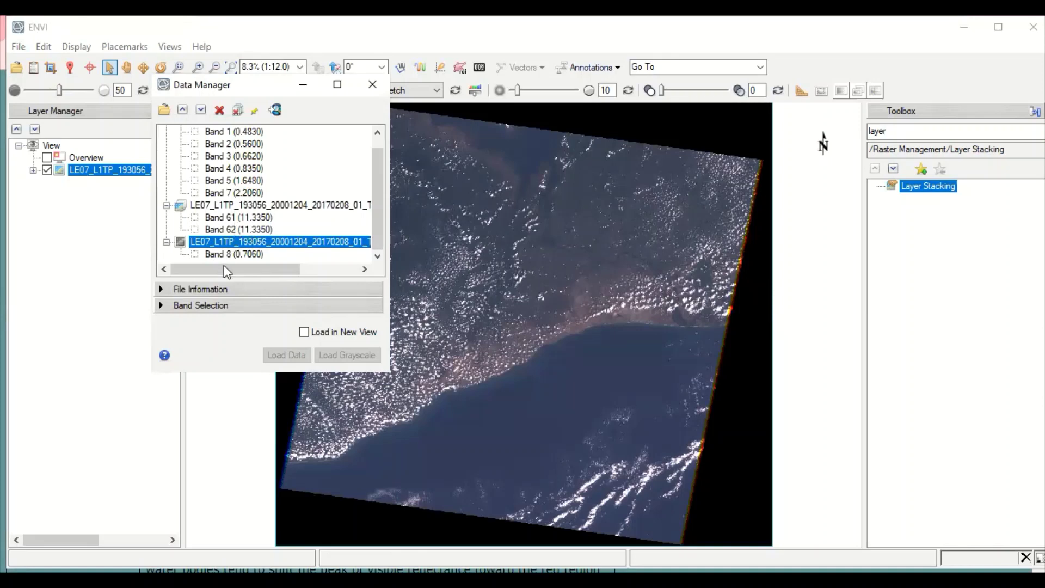
{"action": "scroll", "coordinate": [245, 263], "scroll_direction": "right", "scroll_amount": 1}
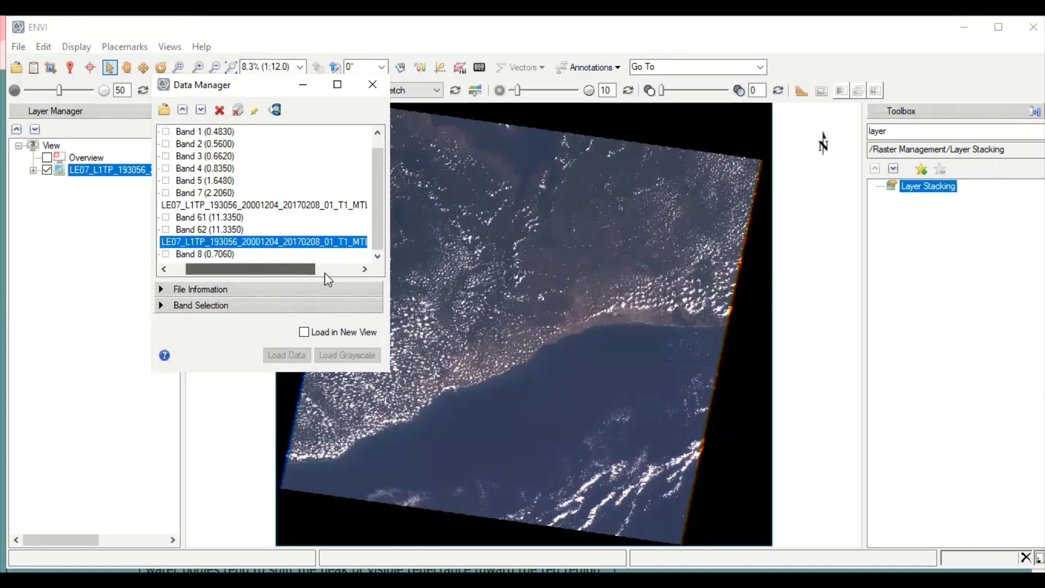
{"action": "left_click", "coordinate": [325, 272]}
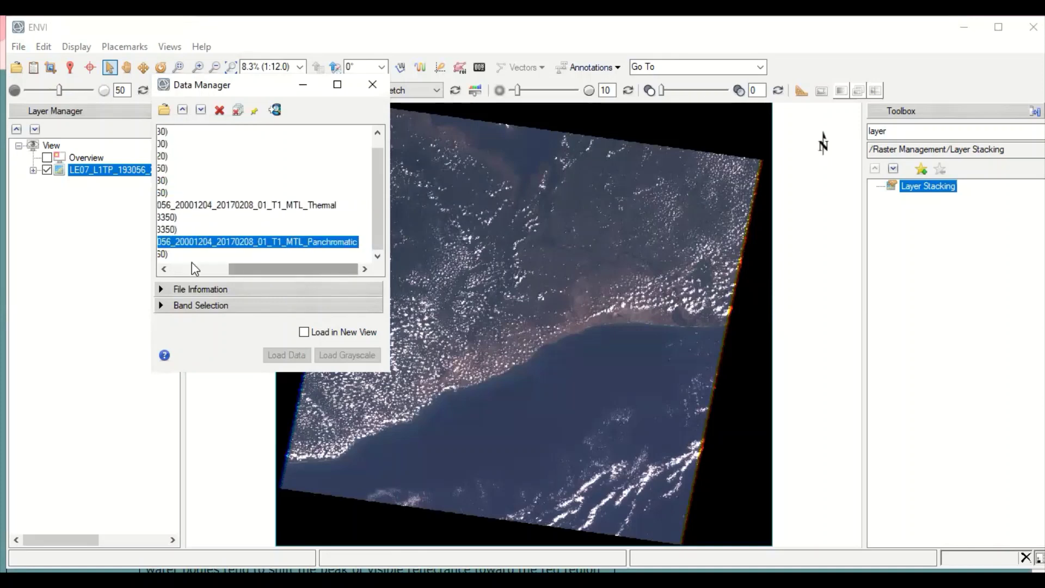
{"action": "scroll", "coordinate": [192, 263], "scroll_direction": "left", "scroll_amount": 2}
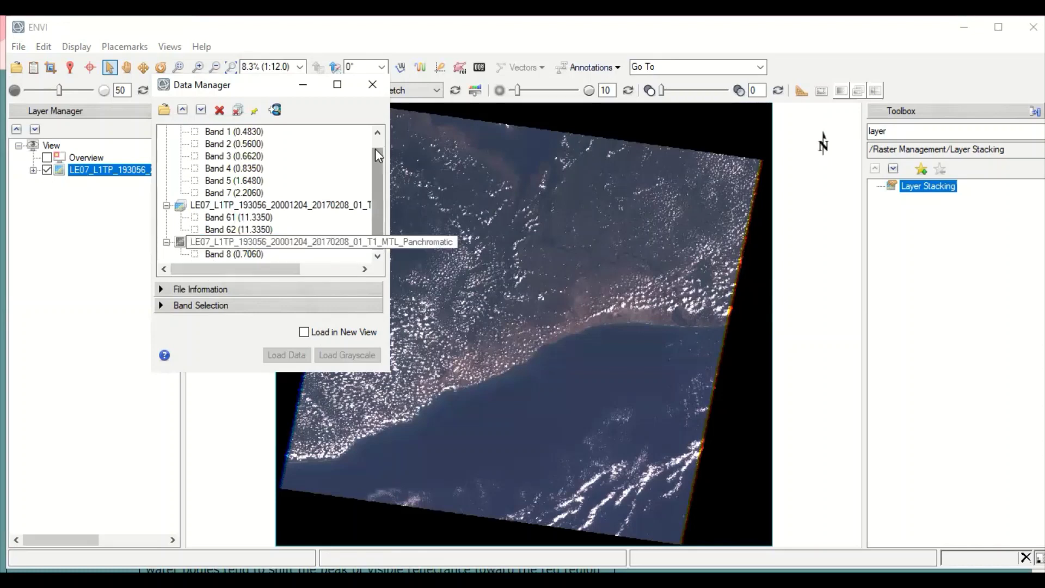
{"action": "scroll", "coordinate": [374, 148], "scroll_direction": "up", "scroll_amount": 1}
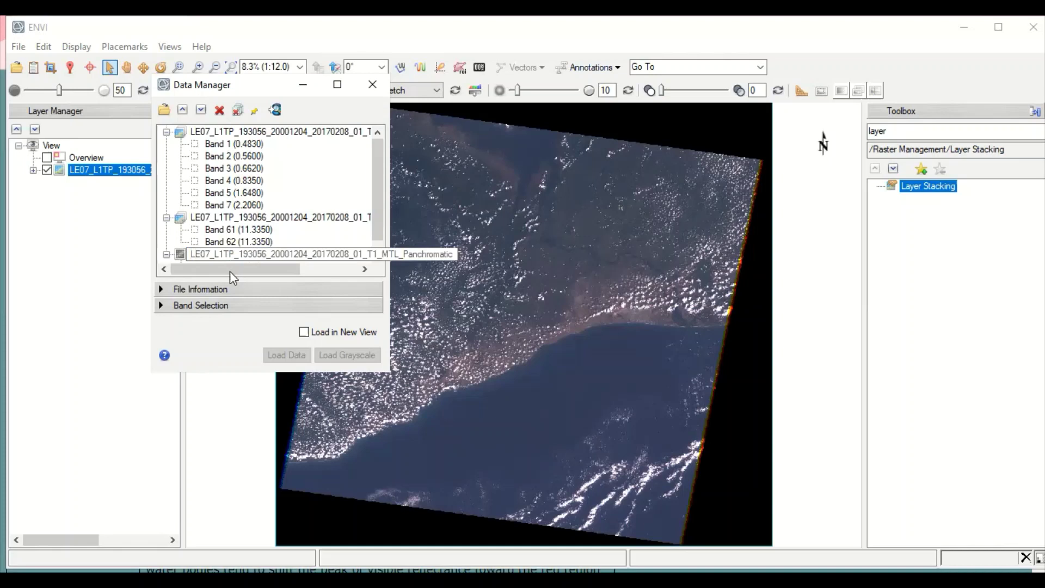
{"action": "mouse_move", "coordinate": [264, 269]}
{"action": "left_mouse_down"}
{"action": "mouse_move", "coordinate": [297, 268]}
{"action": "mouse_move", "coordinate": [275, 268]}
{"action": "left_mouse_up"}
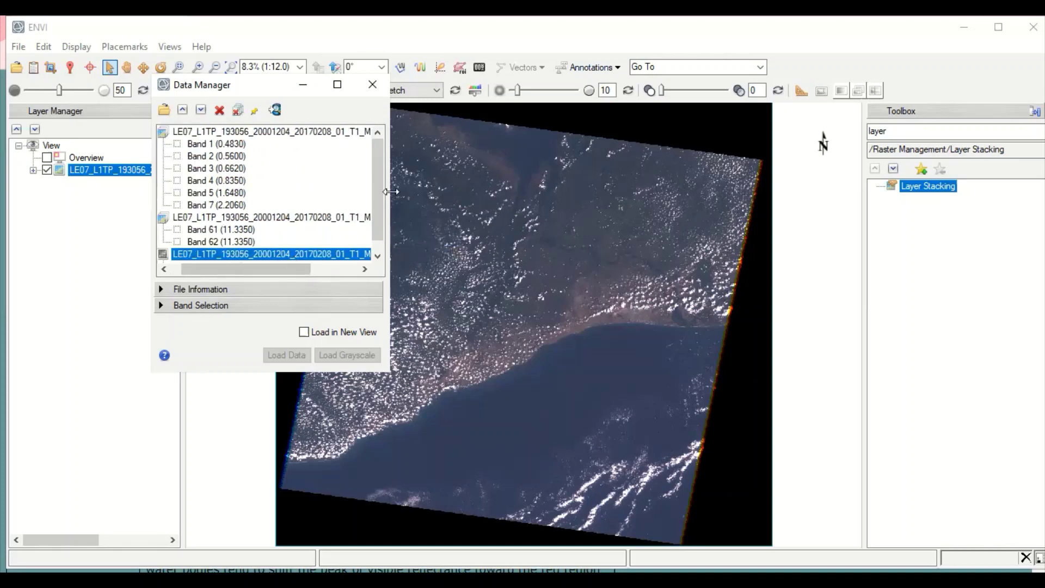
Load a composite with Band 7 as red, Band 5 as green and Band 4 as blue, and close the Data Manager.
{"action": "left_click", "coordinate": [177, 205]}
{"action": "left_click", "coordinate": [177, 192]}
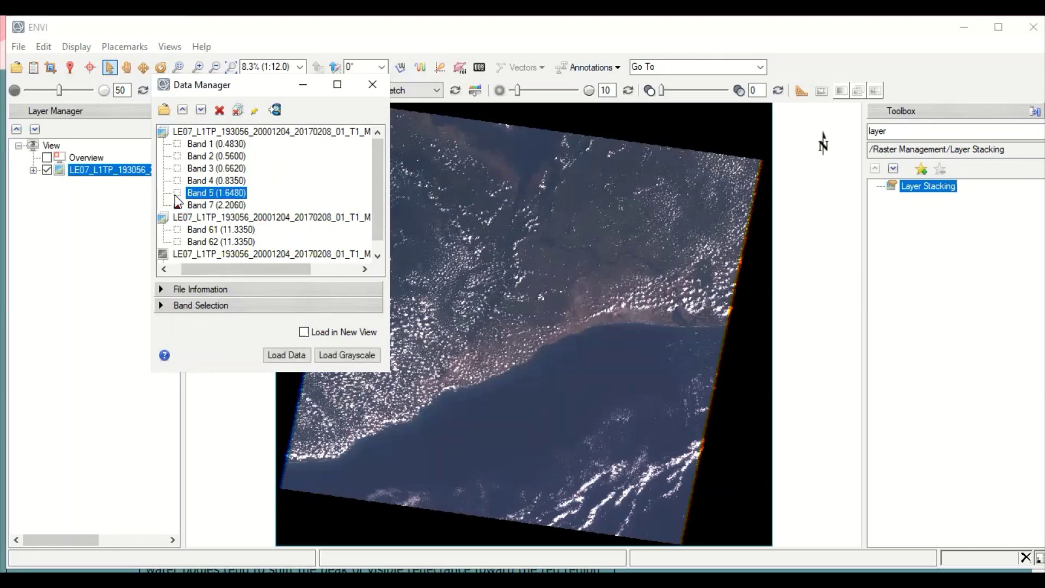
{"action": "left_click", "coordinate": [178, 181]}
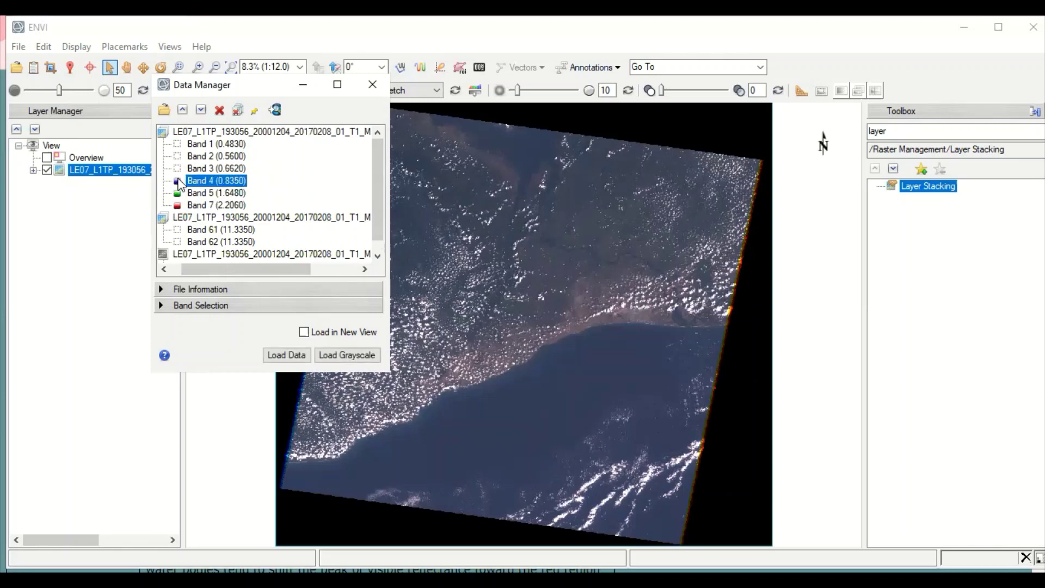
{"action": "left_click", "coordinate": [293, 358]}
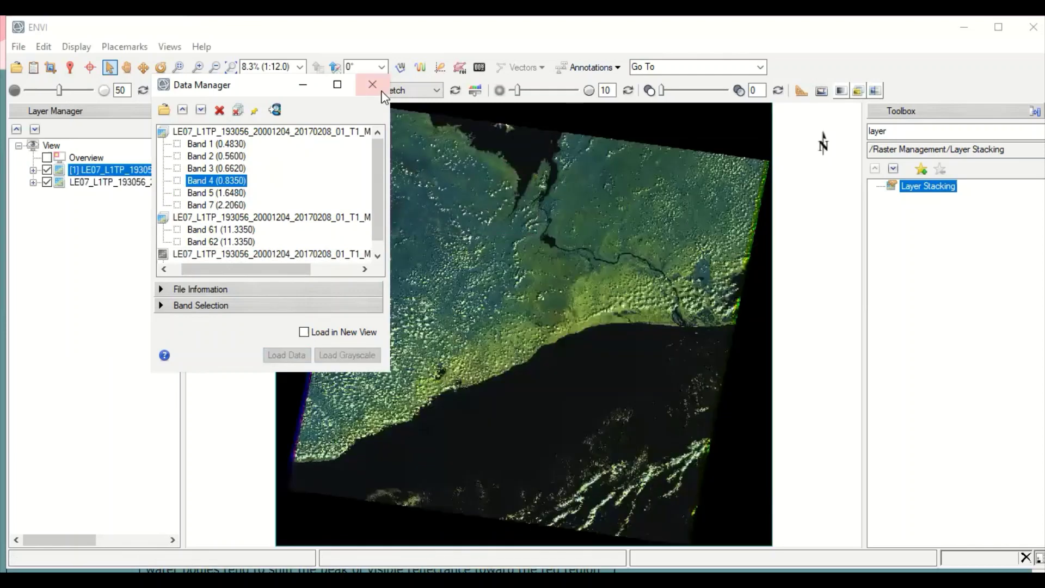
{"action": "left_click", "coordinate": [377, 87]}
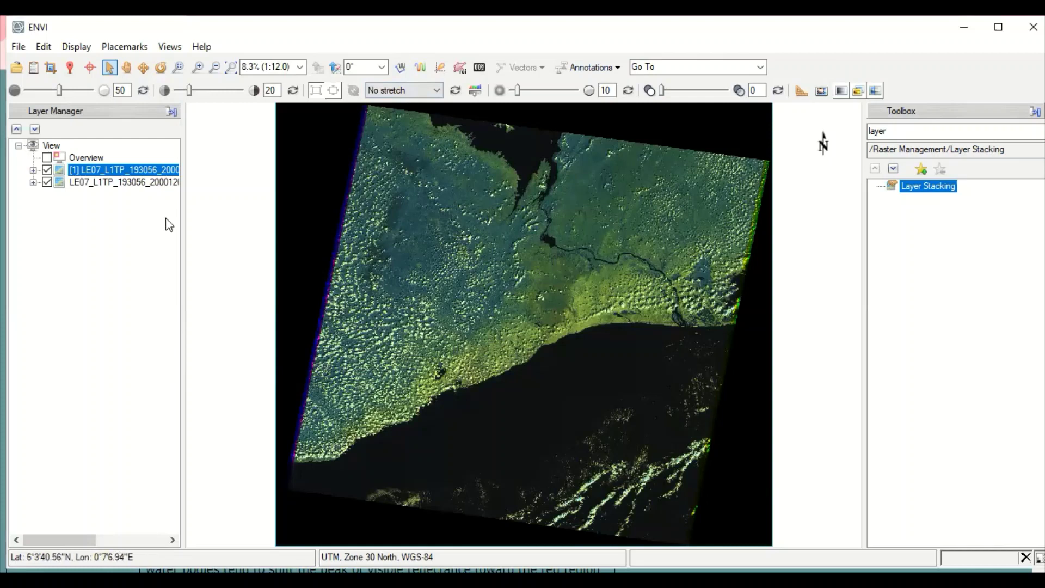
Load another composite with Band 1 as red, Band 2 as green and Band 3 as blue, and close the Data Manager.
{"action": "left_click", "coordinate": [26, 67]}
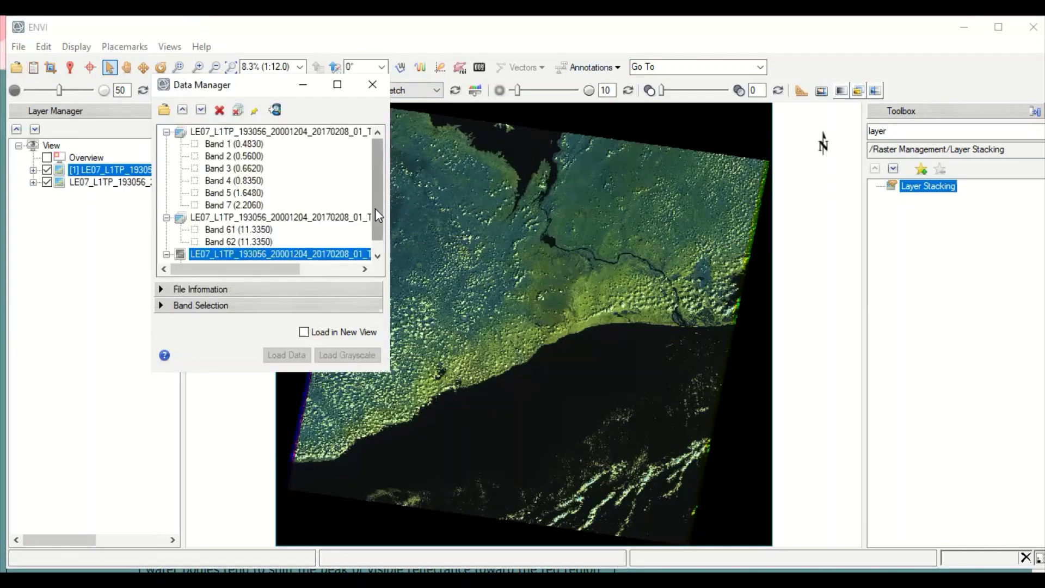
{"action": "left_click", "coordinate": [196, 144]}
{"action": "left_click", "coordinate": [196, 157]}
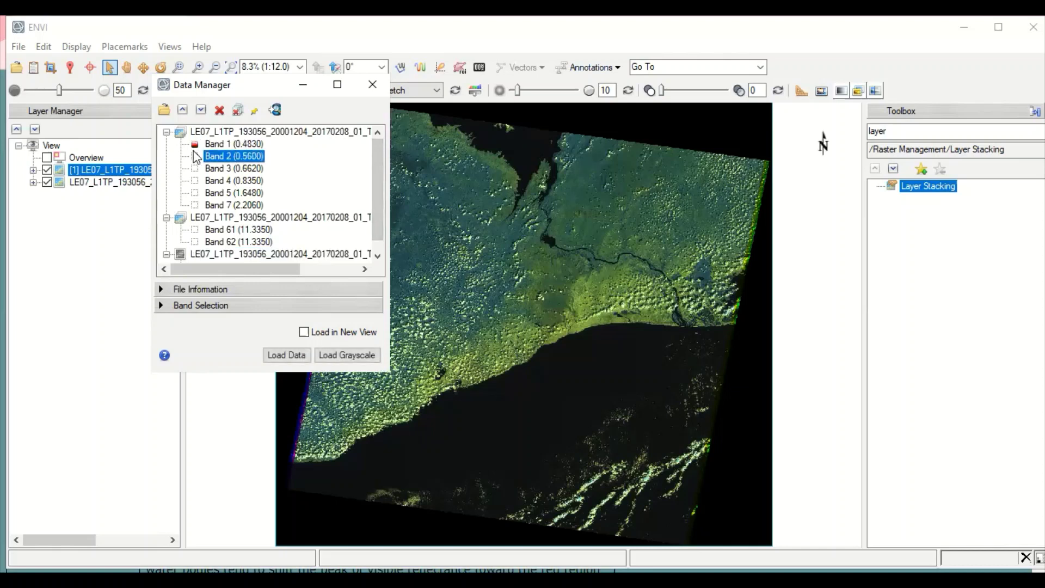
{"action": "left_click", "coordinate": [195, 168]}
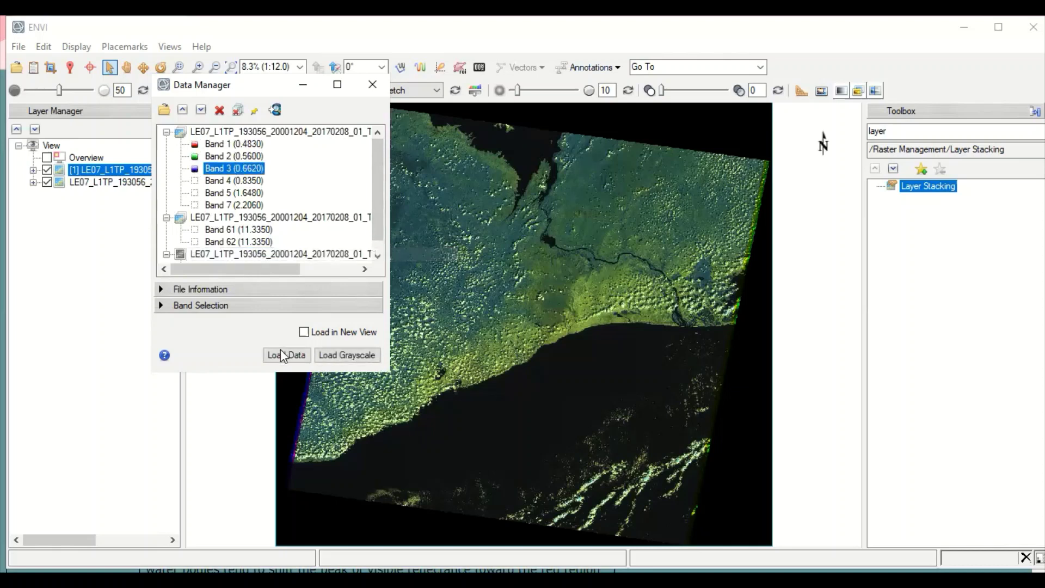
{"action": "left_click", "coordinate": [279, 351]}
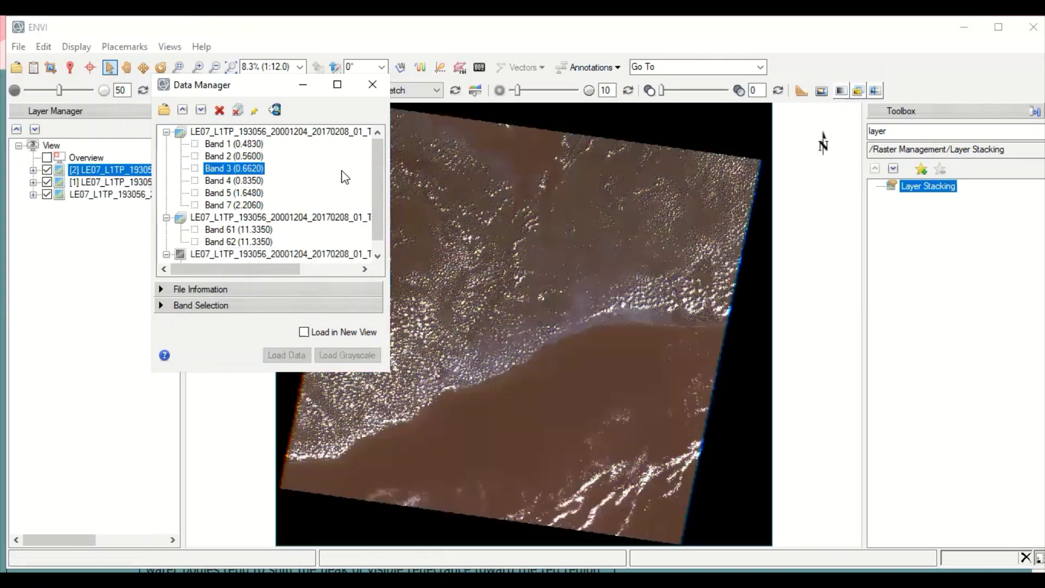
{"action": "left_click", "coordinate": [373, 86]}
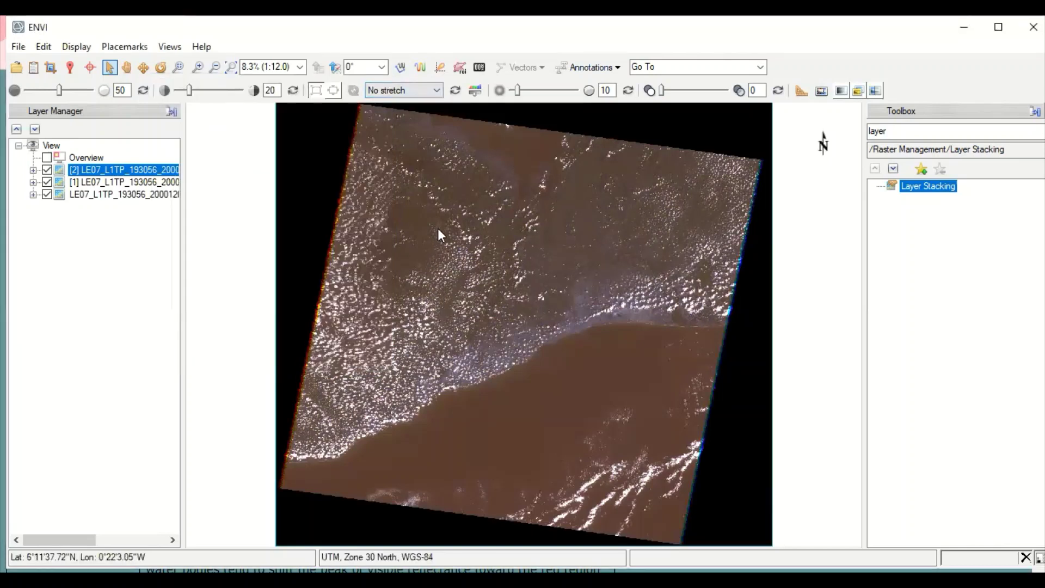